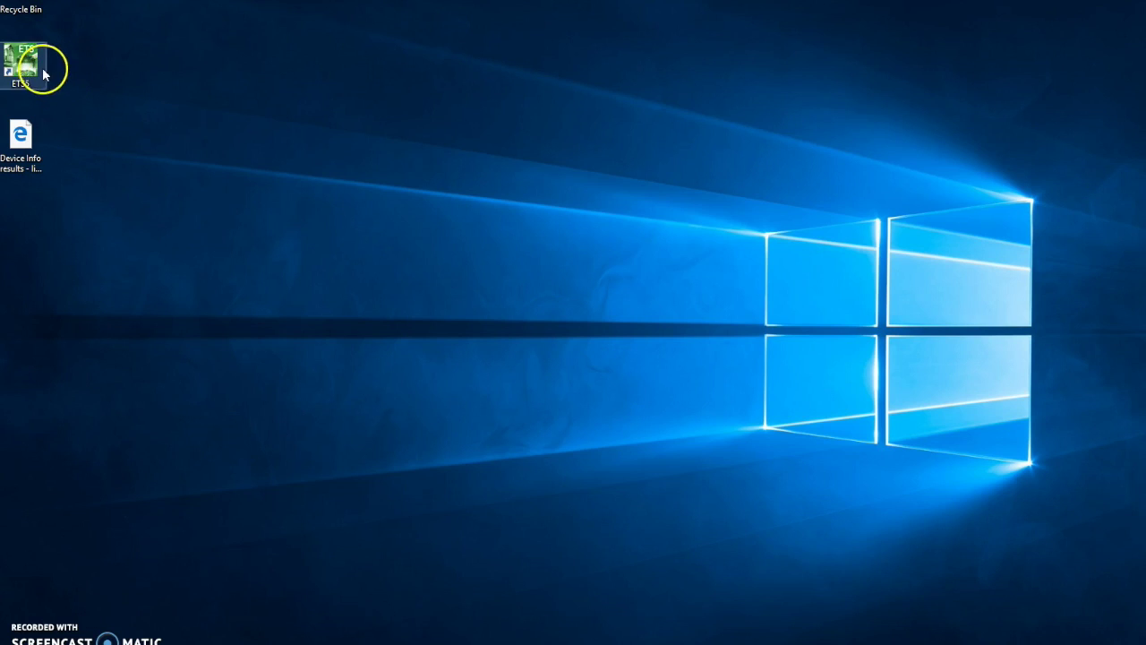
Launch ETS5 from its desktop shortcut to show the Overview with projects and KNX news.
double_click(31, 69)
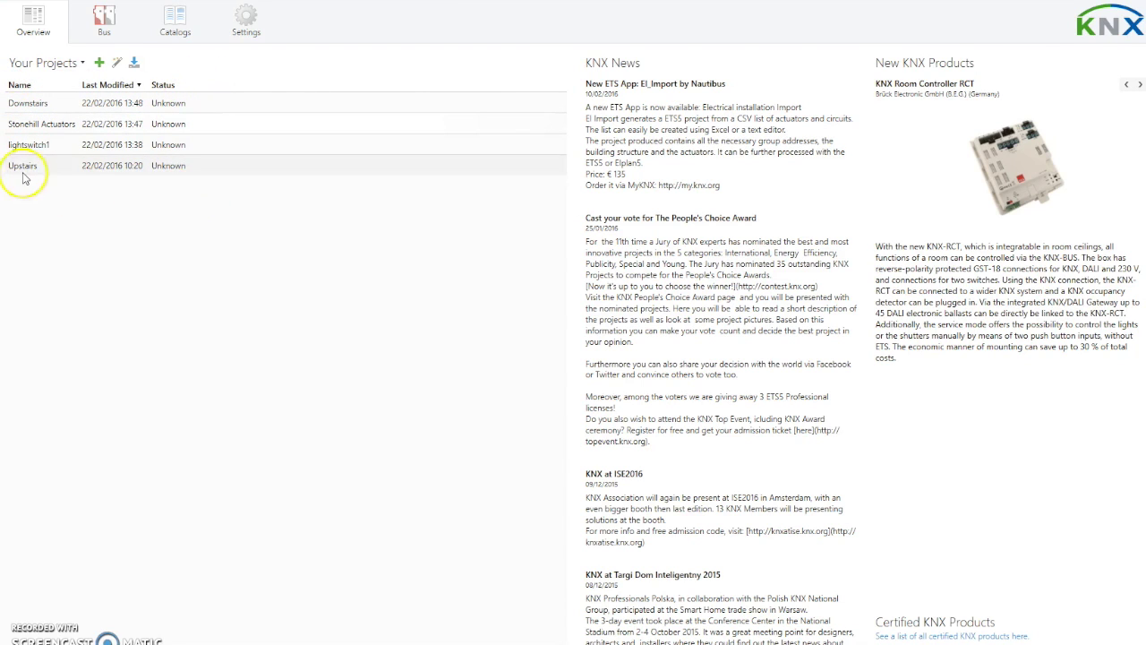
Show the Bus interfaces page with the Merten KNX-USB Data Interface as current.
left_click(105, 23)
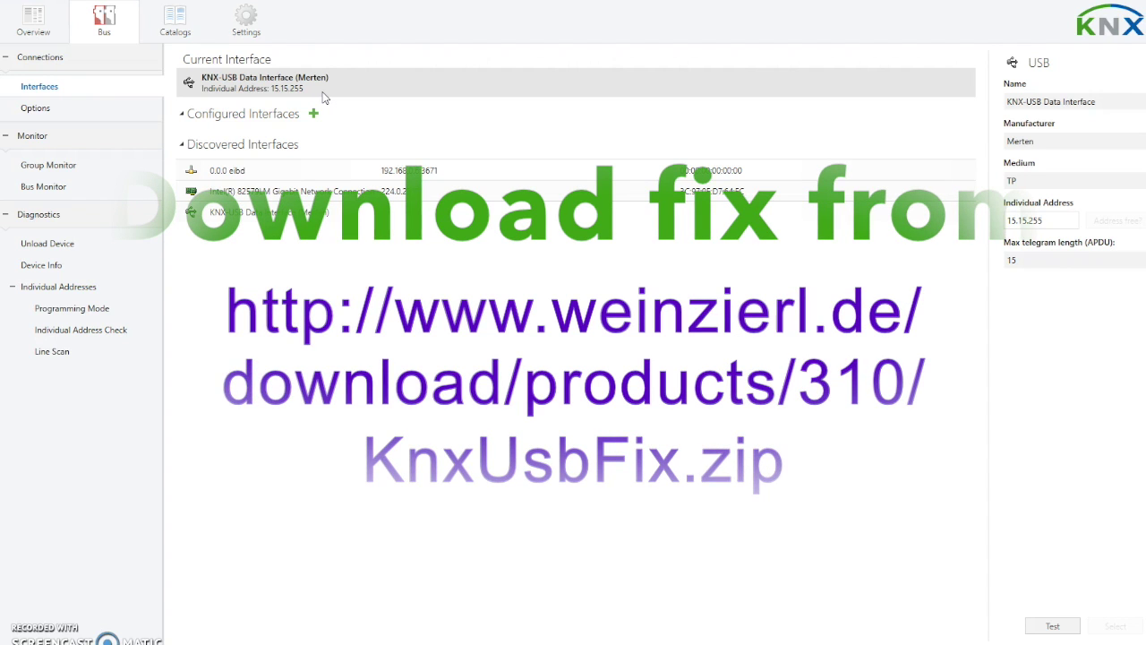
Search Google for 'knx usb fix' in a new Edge tab.
left_click(297, 120)
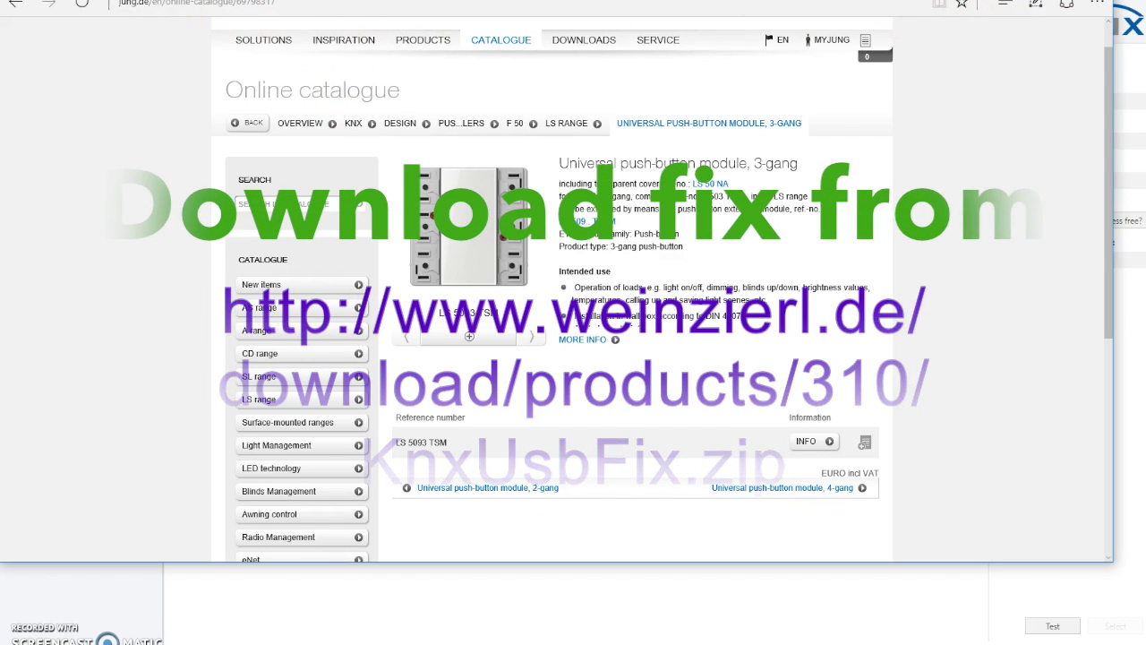
left_click(179, 2)
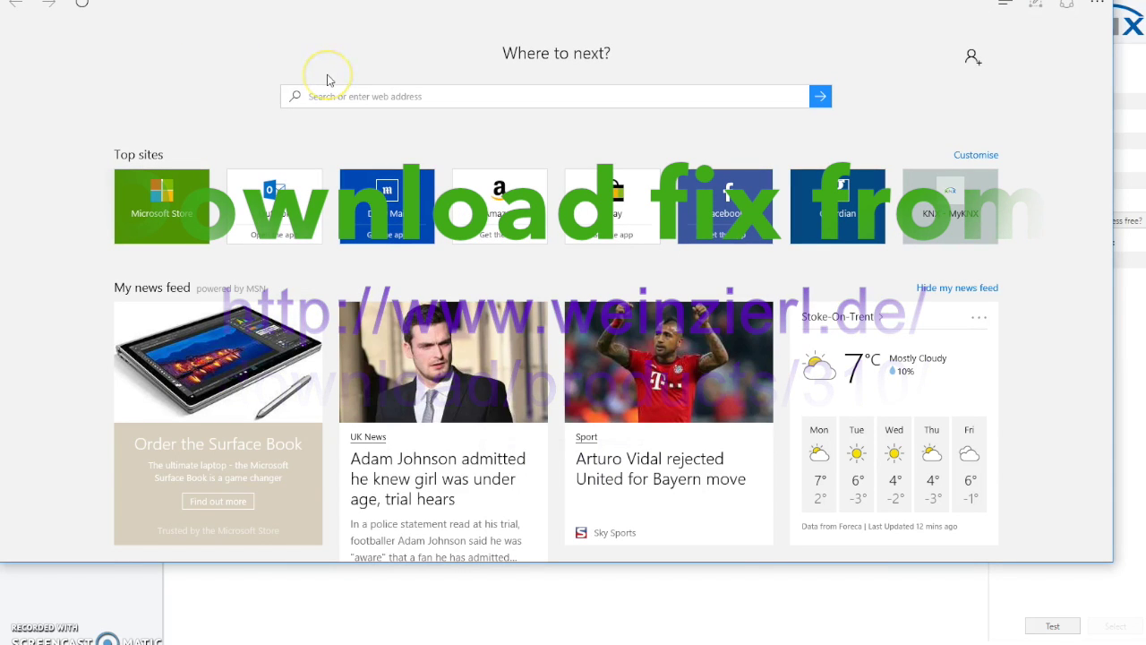
type("knx usb")
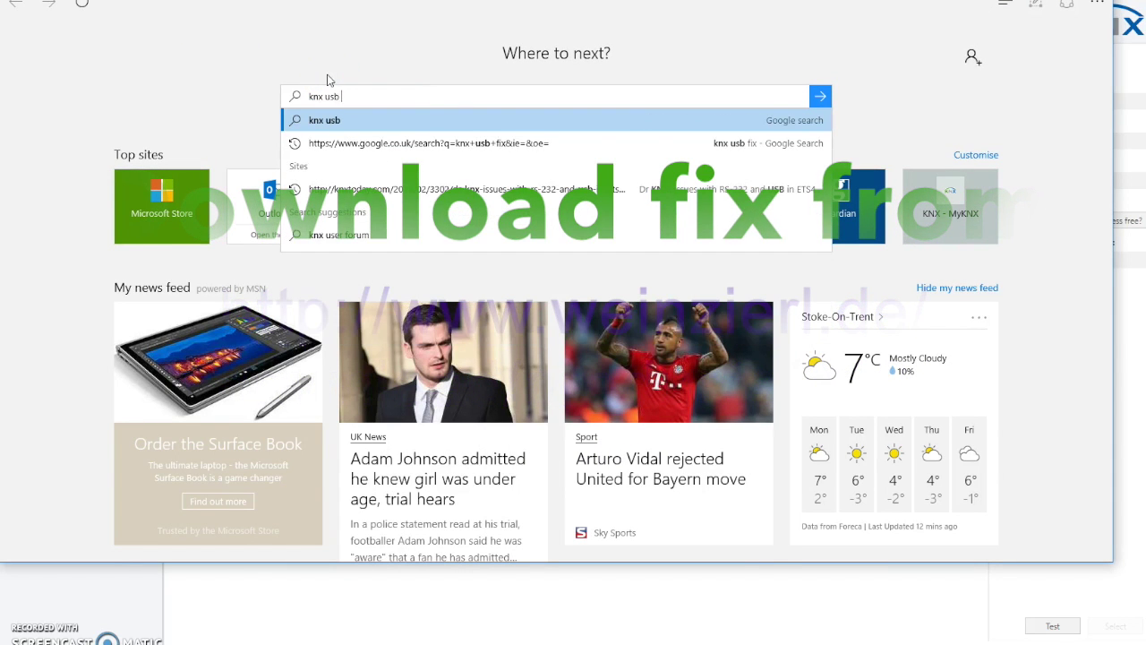
type(" fix")
key("Return")
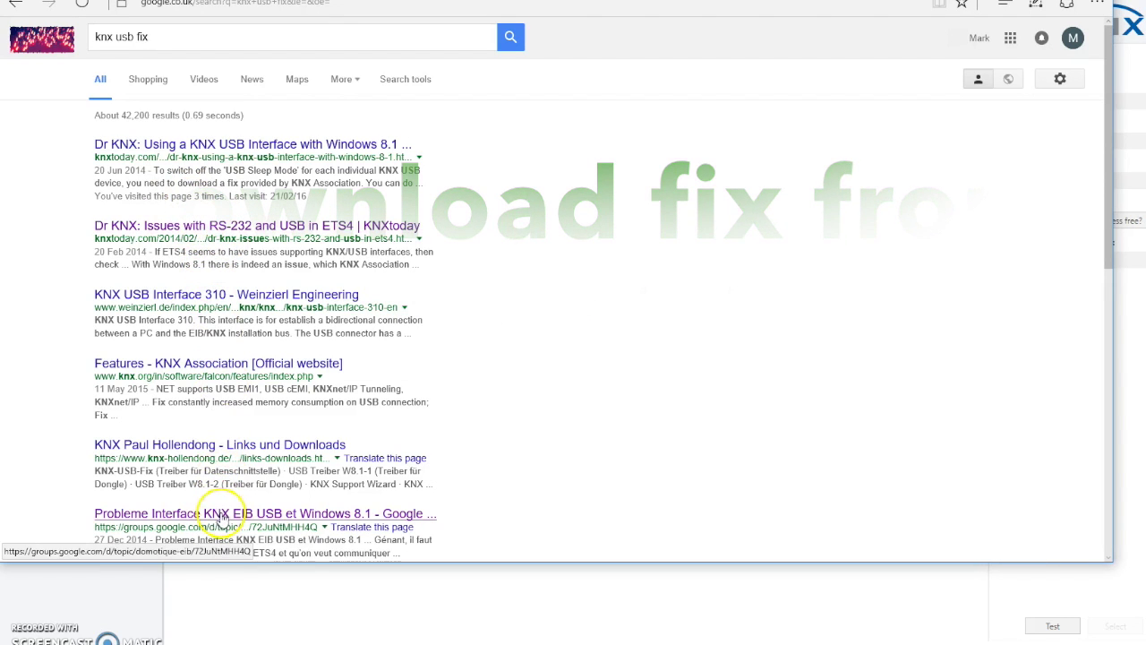
Read the KNX USB and Windows 8.1 Google Groups thread translated to English, then minimize Edge.
left_click(221, 516)
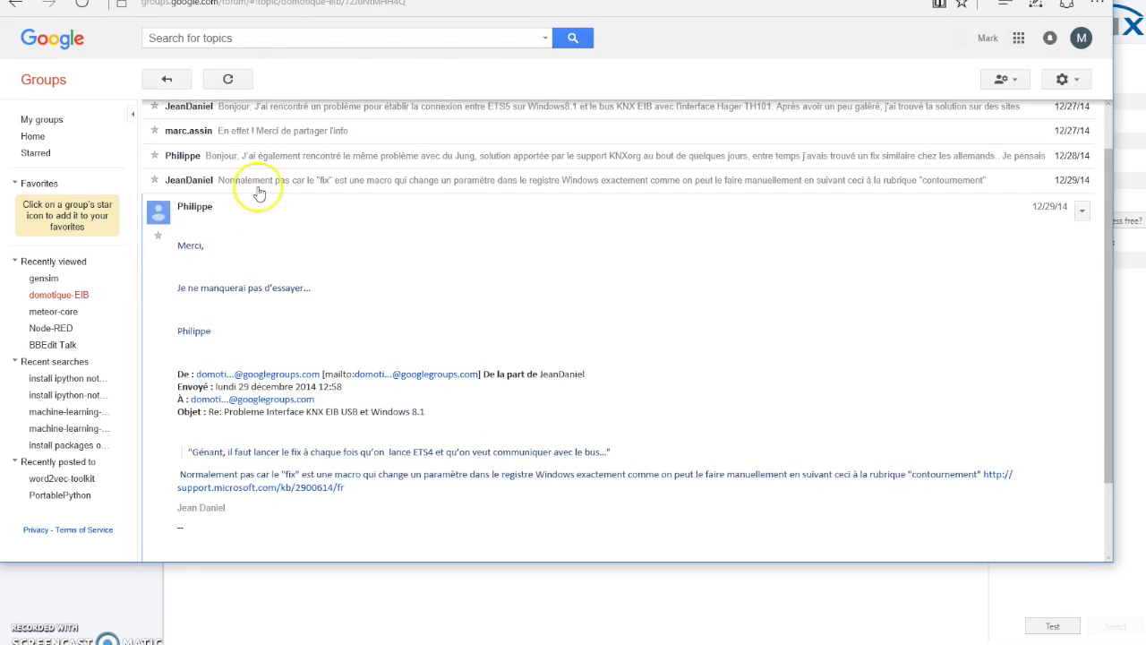
left_click(182, 159)
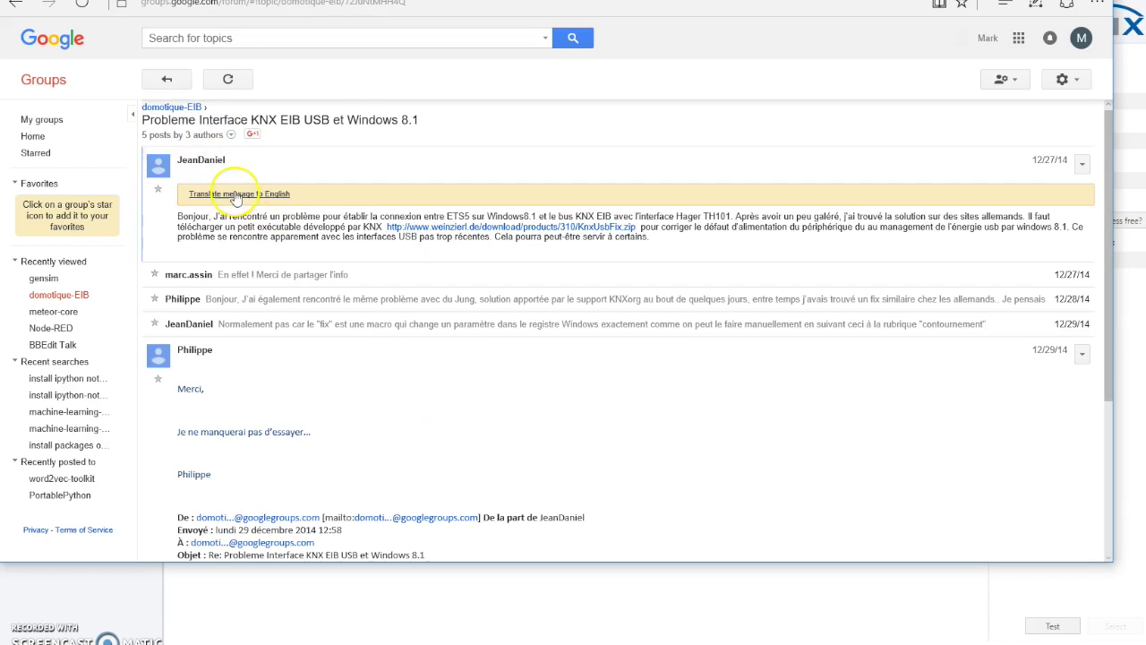
left_click(268, 194)
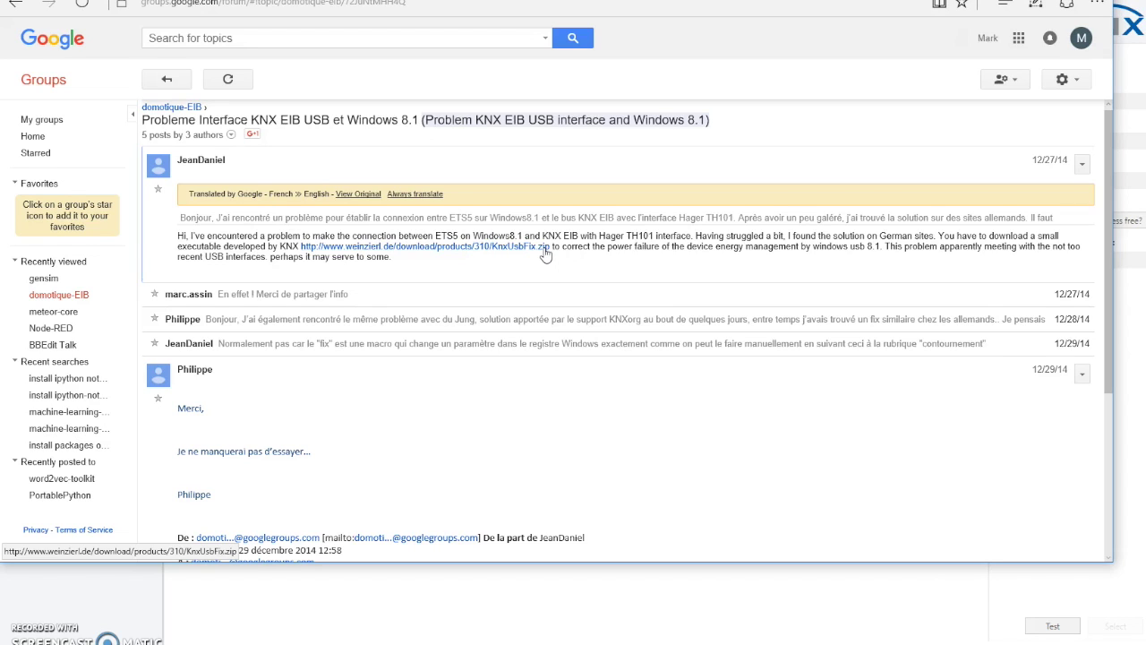
left_click(1017, 6)
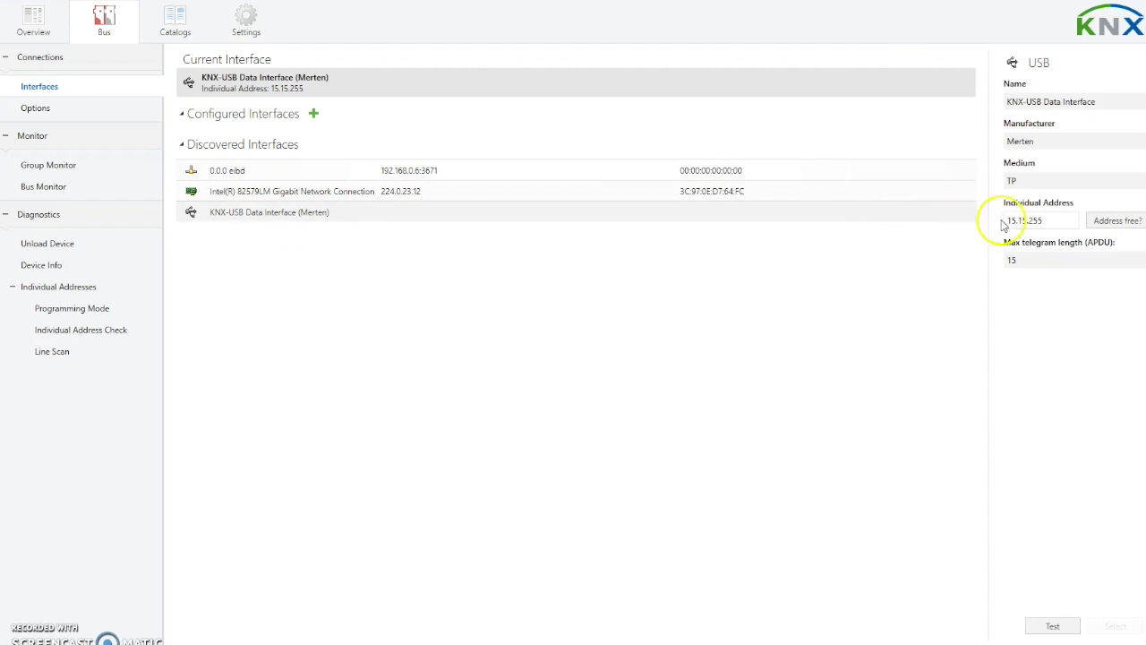
Select the discovered KNX-USB Data Interface and open the Group Monitor.
left_click(345, 217)
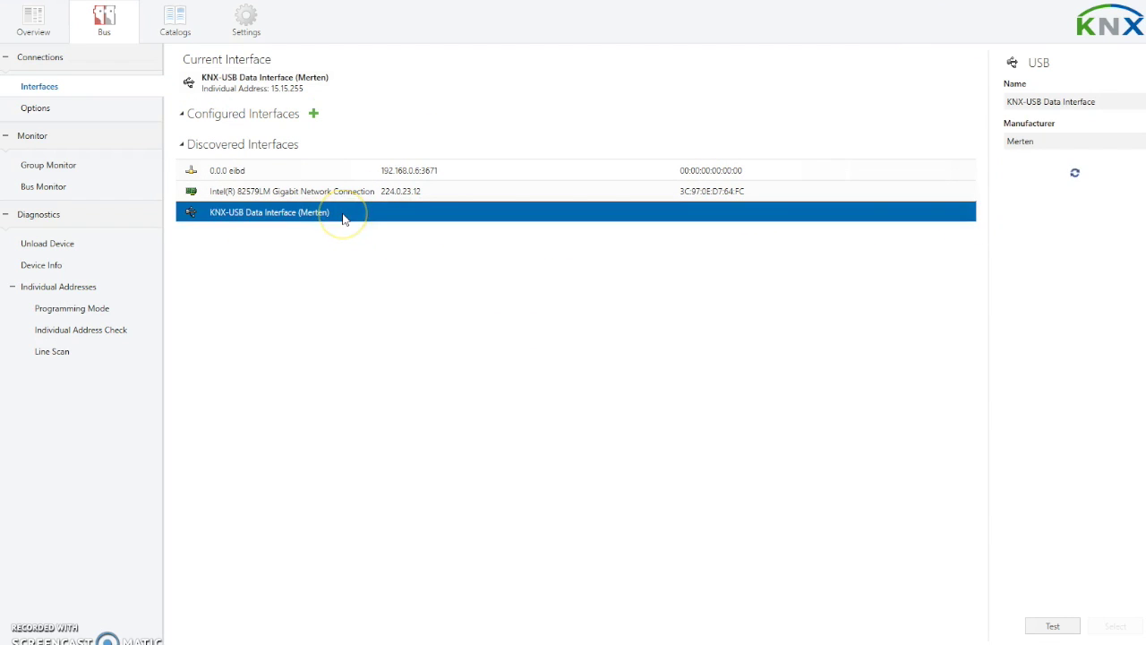
left_click_drag(1040, 235, 1026, 231)
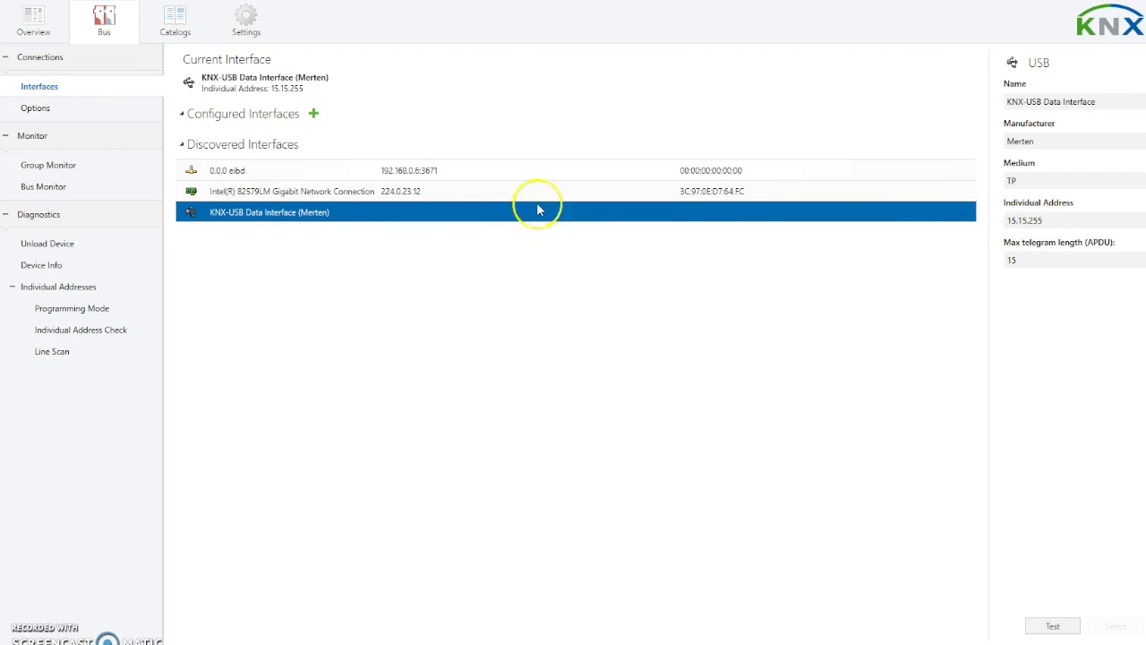
left_click(54, 168)
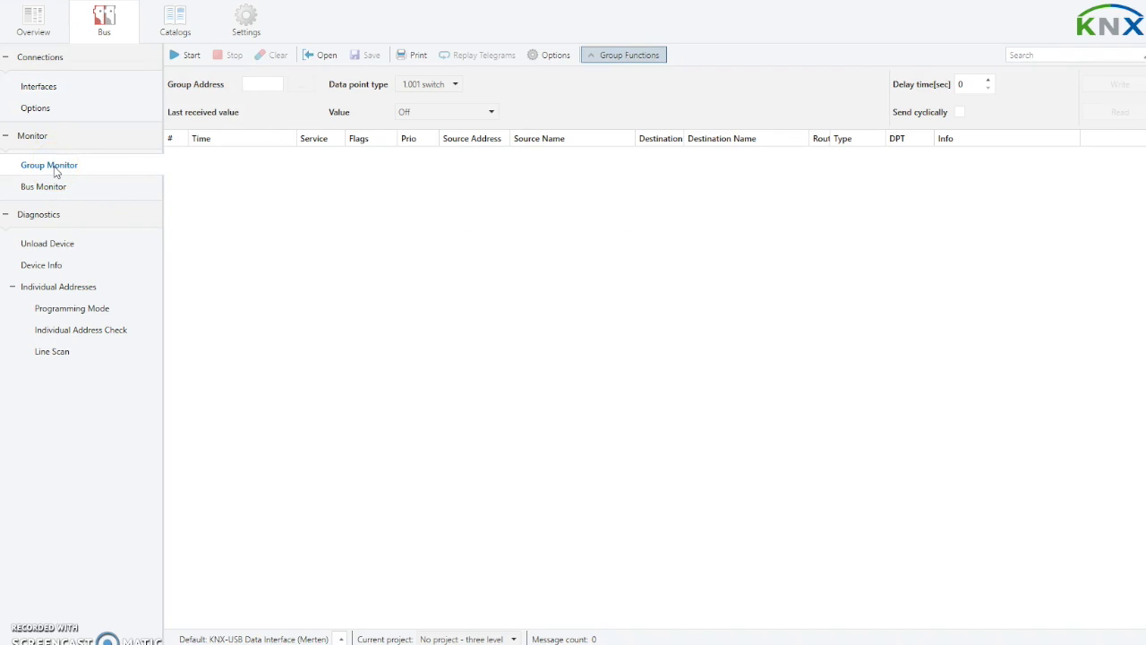
Start recording bus telegrams and inspect the ones to 1/4/11 and 0/2/213.
left_click(189, 59)
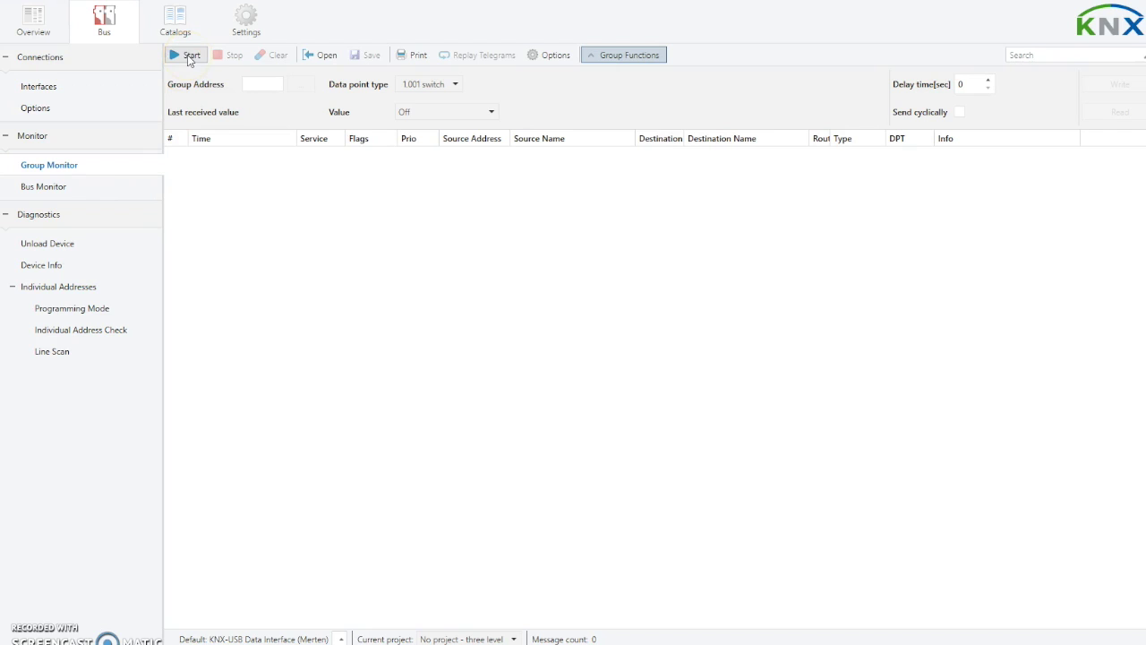
left_click(189, 57)
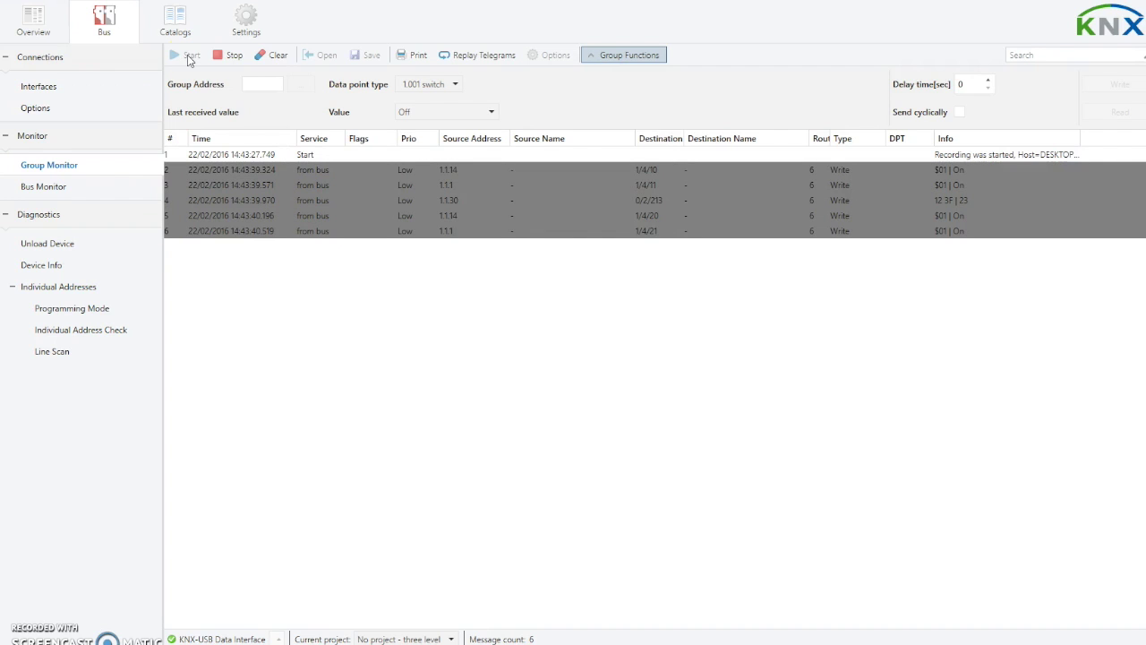
left_click(232, 67)
left_click(439, 184)
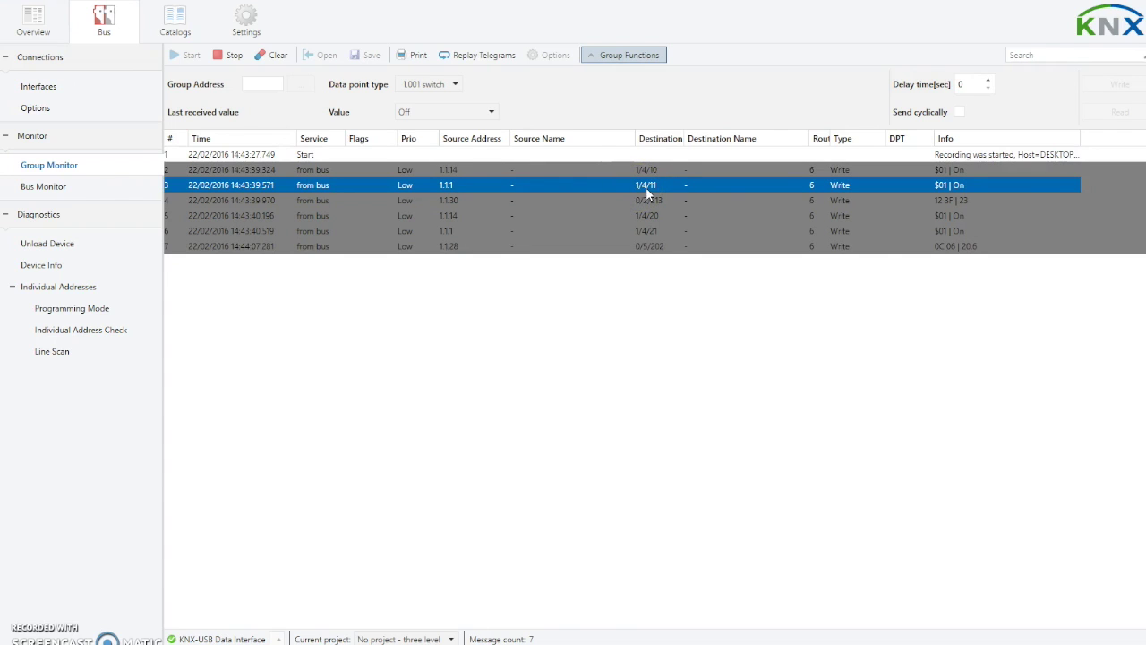
left_click(963, 202)
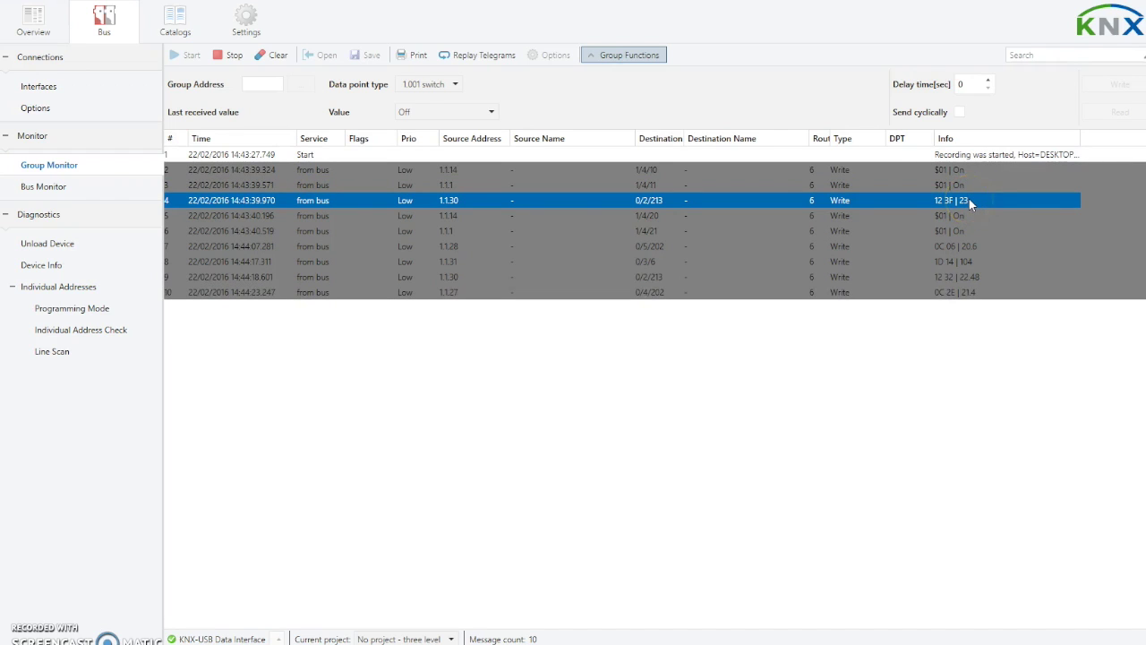
Stop the recording and inspect telegrams to 1/4/20, 1/4/21 and 1/4/10.
left_click(229, 55)
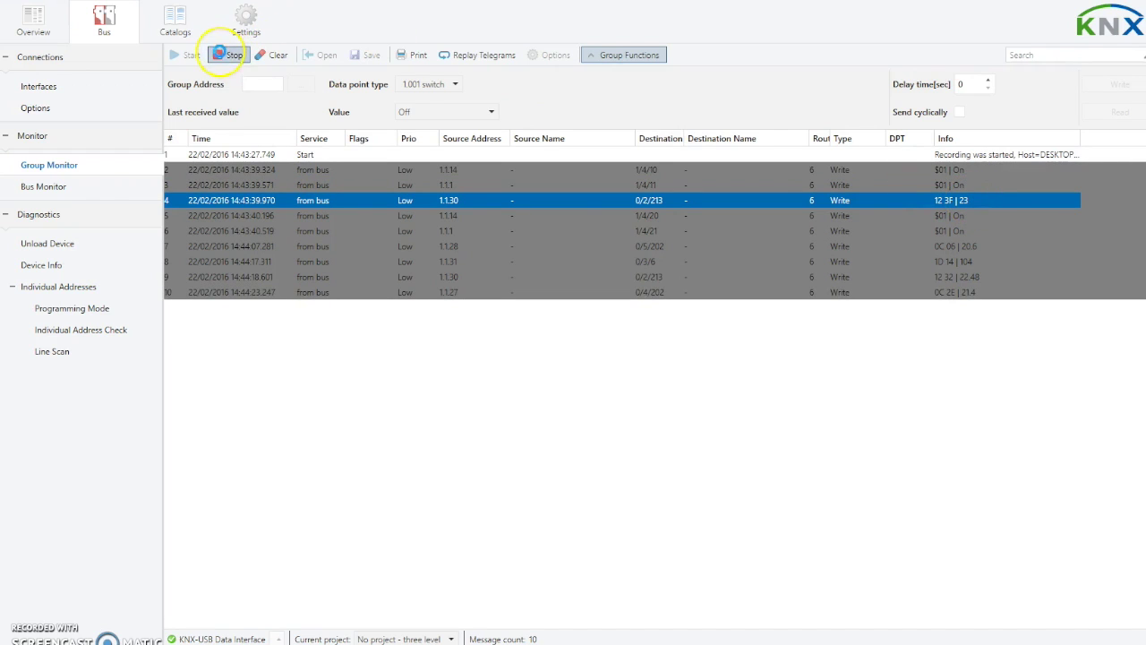
left_click(442, 215)
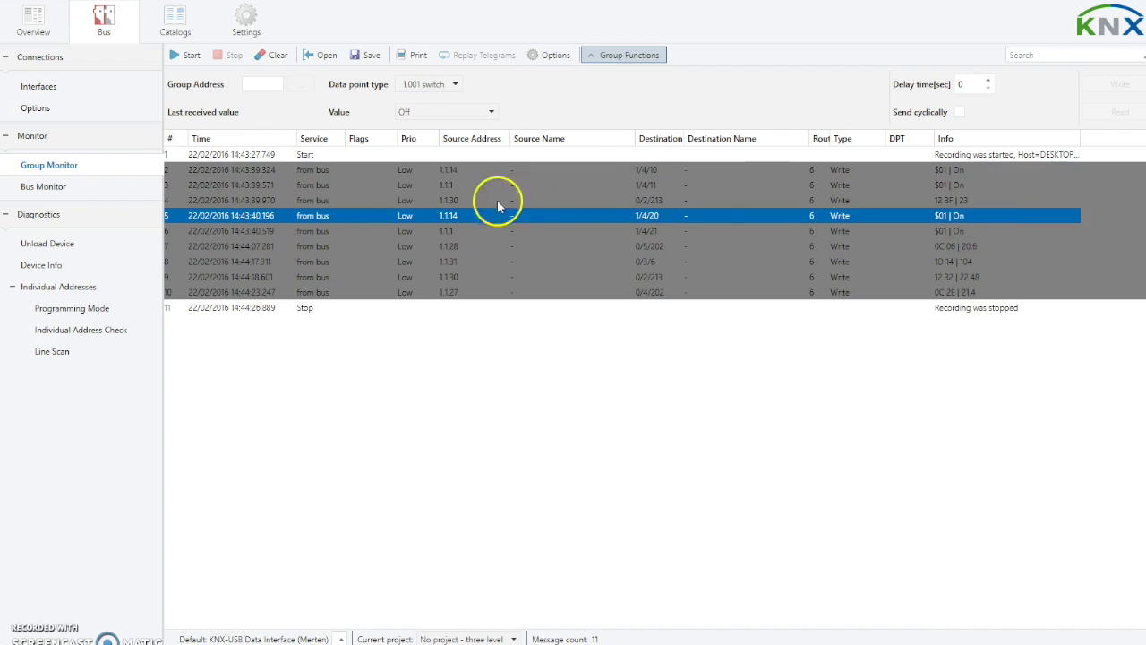
left_click(400, 230)
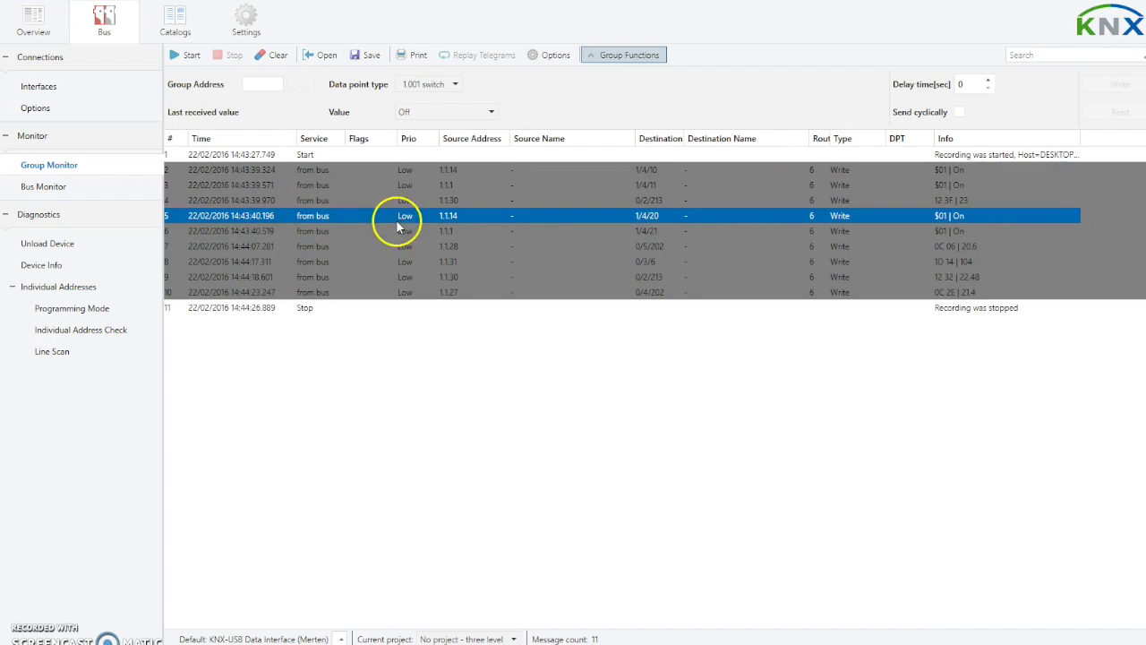
left_click(399, 232)
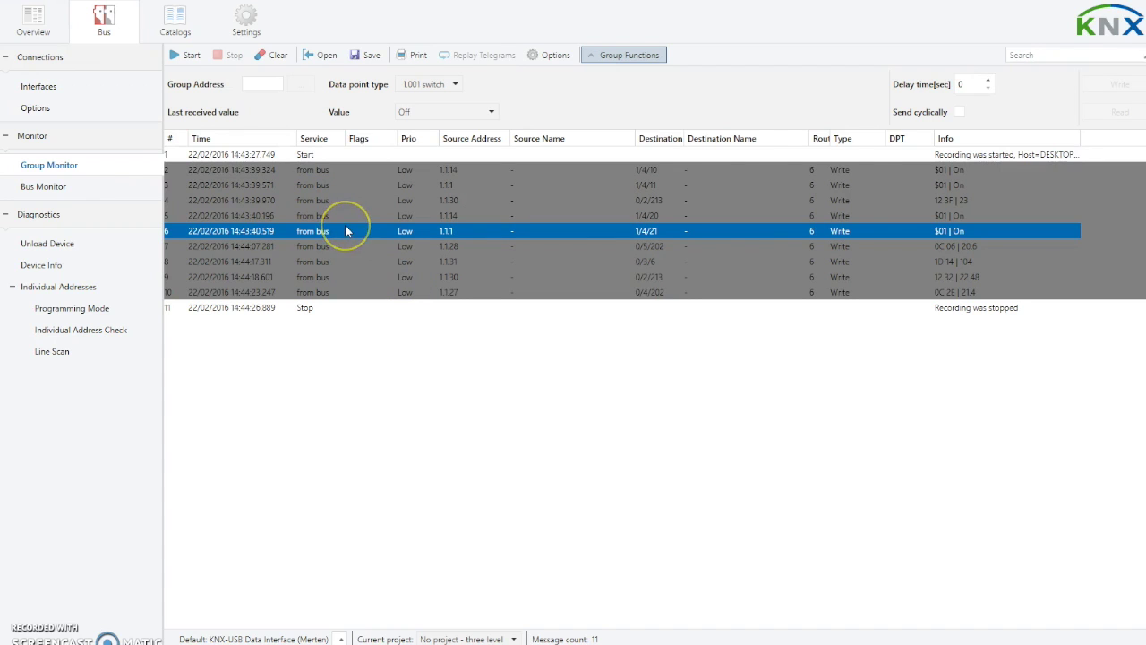
left_click(255, 84)
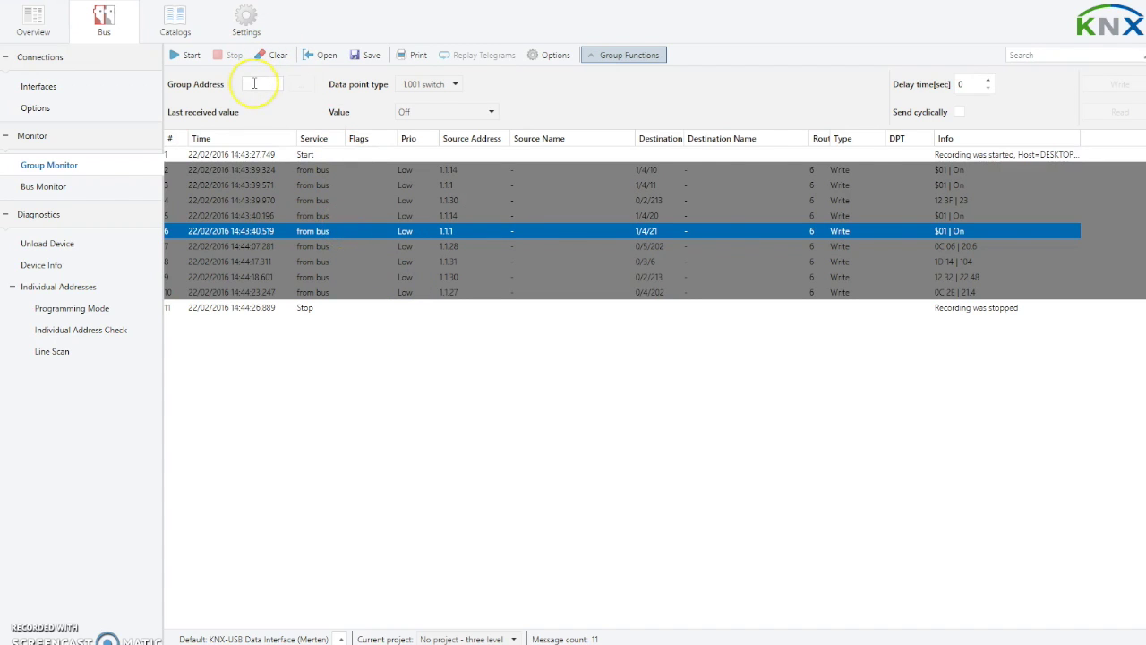
left_click(254, 83)
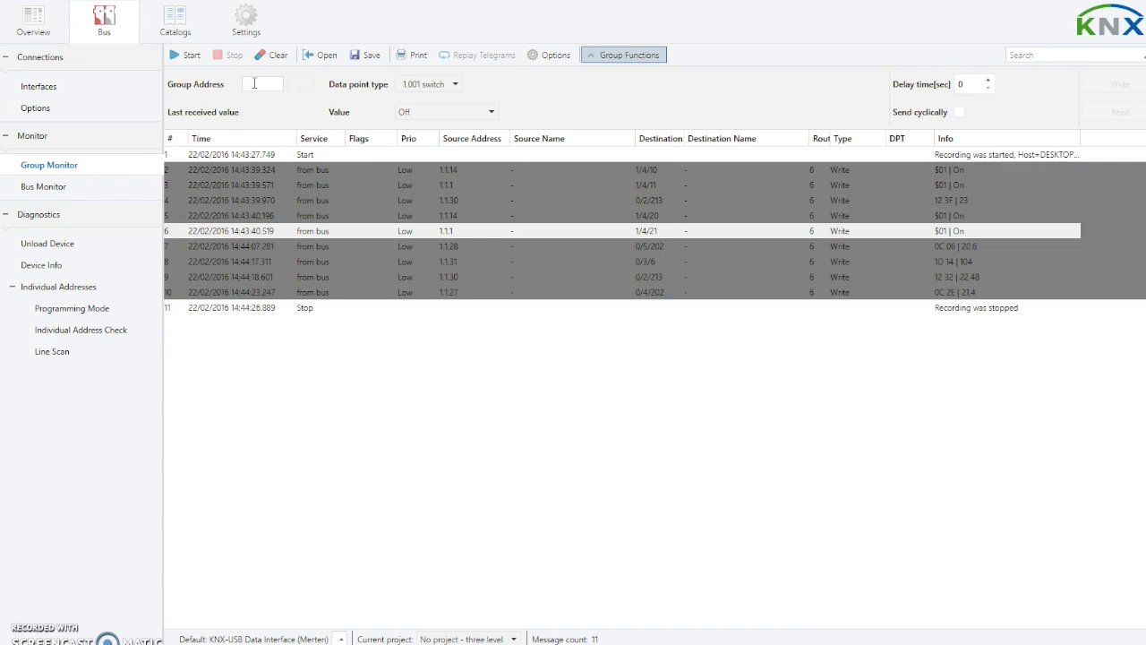
left_click(641, 173)
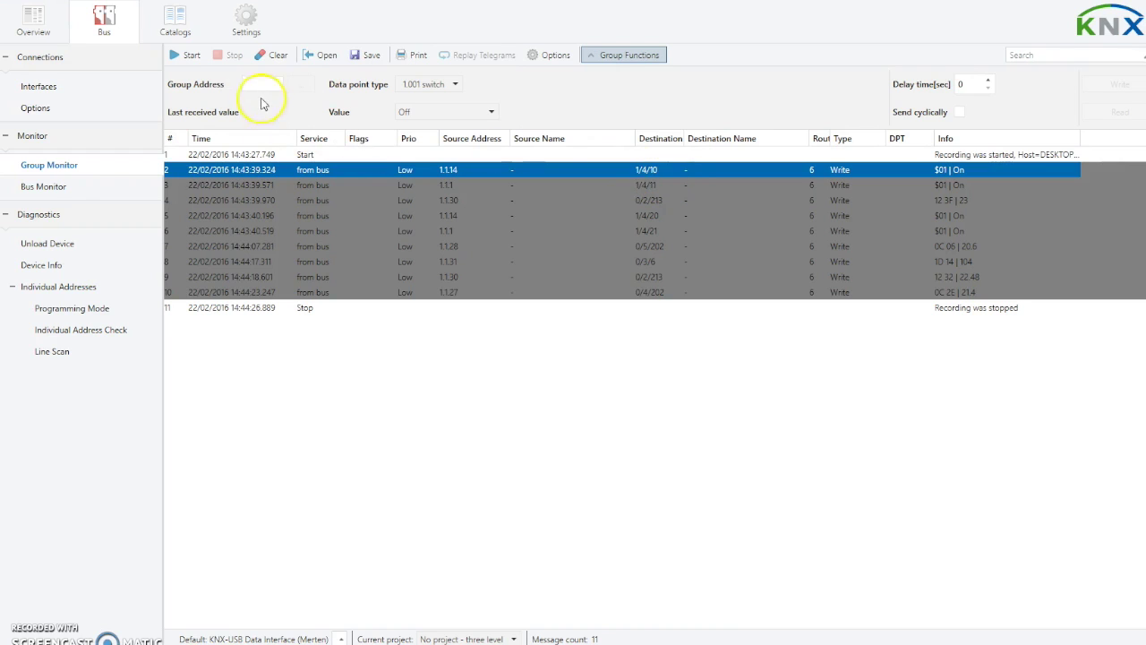
Set group address 1/4/10 as the write target with value Off.
left_click(259, 84)
type("1")
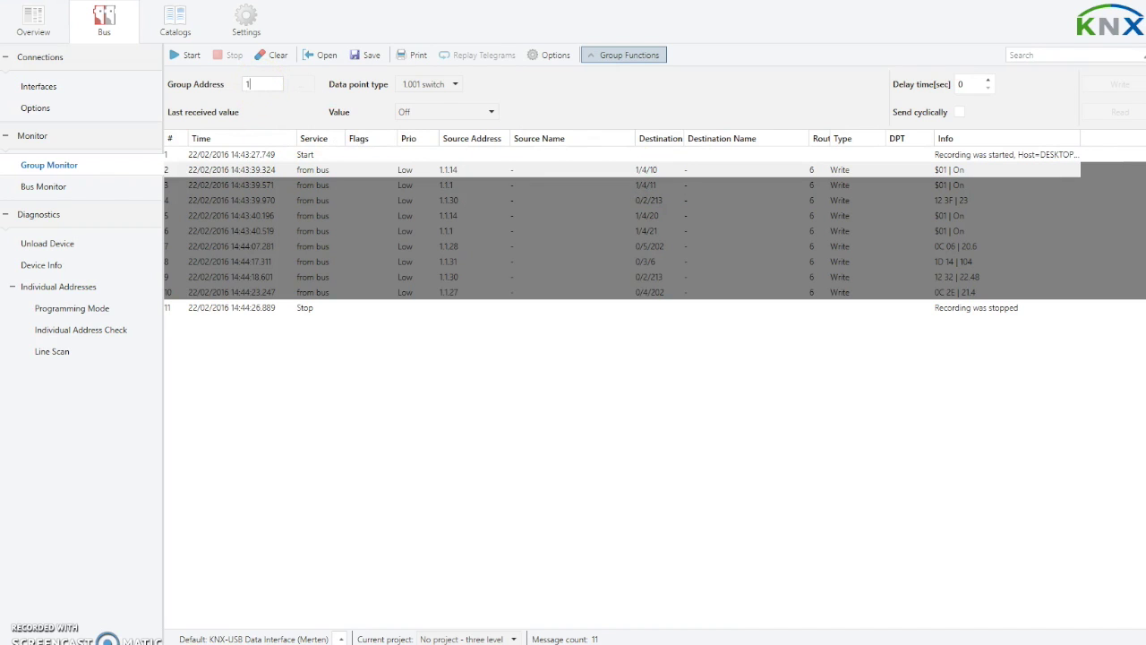
type("/4/10")
left_click(489, 113)
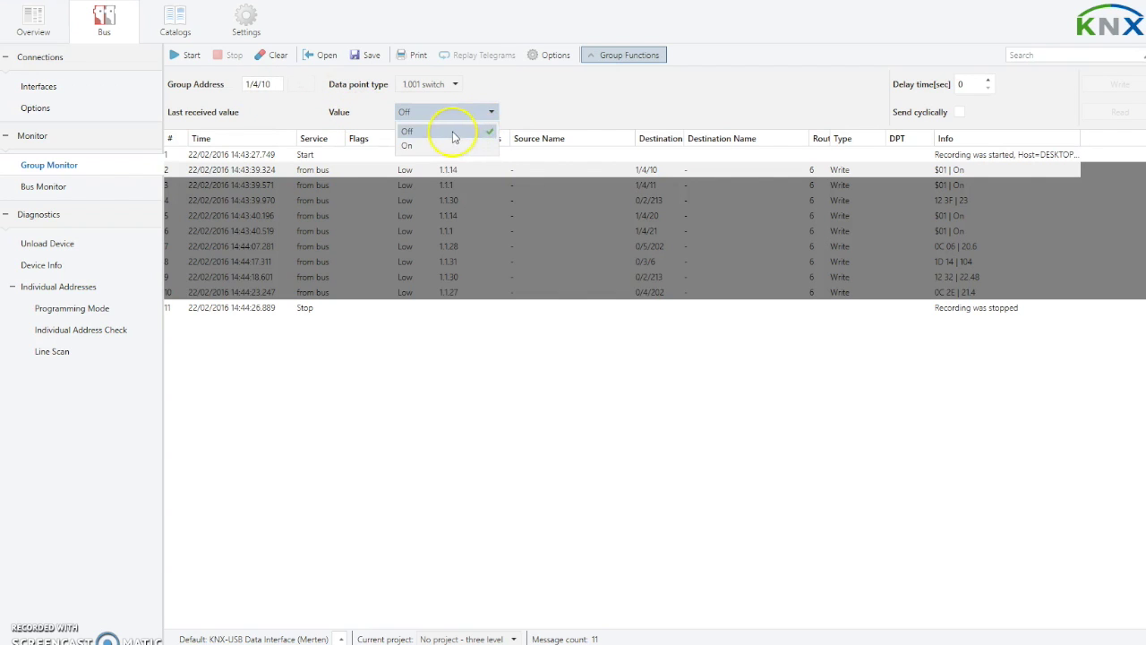
left_click(457, 132)
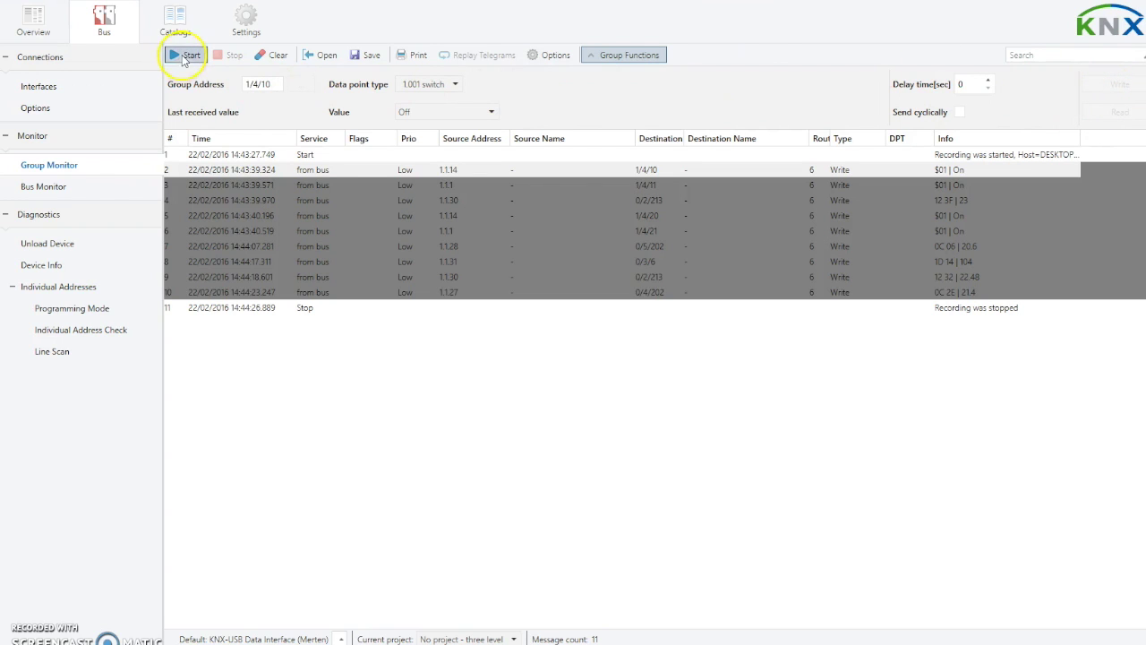
Record a new session writing Off then On to 1/4/10, then stop recording.
left_click(185, 58)
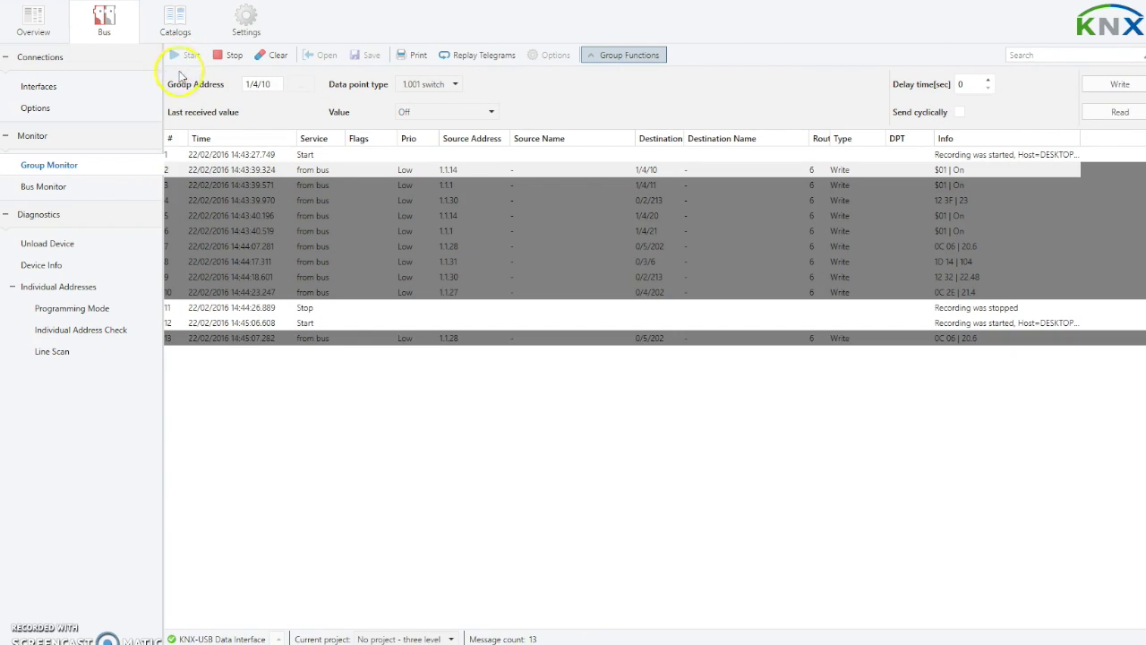
left_click(1116, 86)
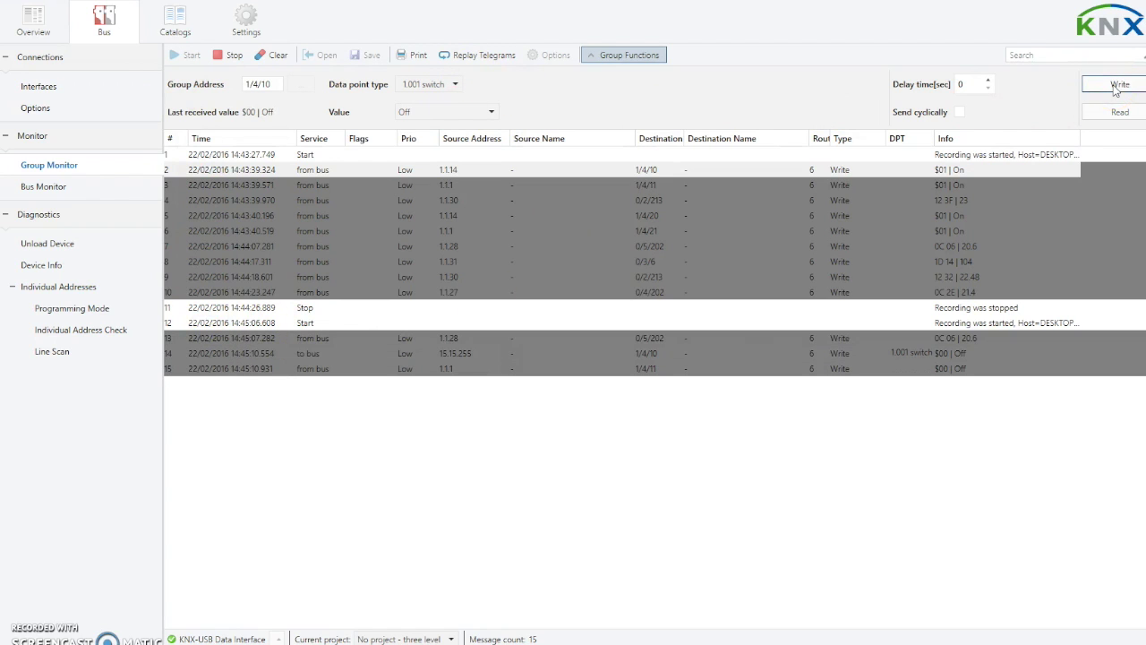
left_click(491, 112)
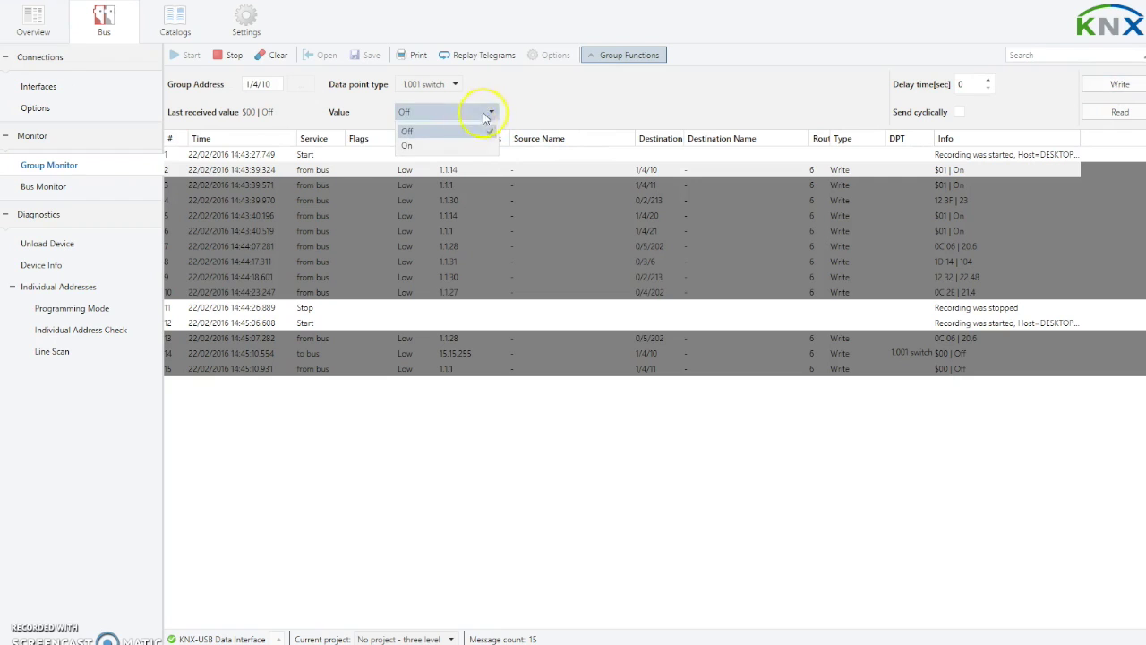
left_click(461, 146)
left_click(1117, 85)
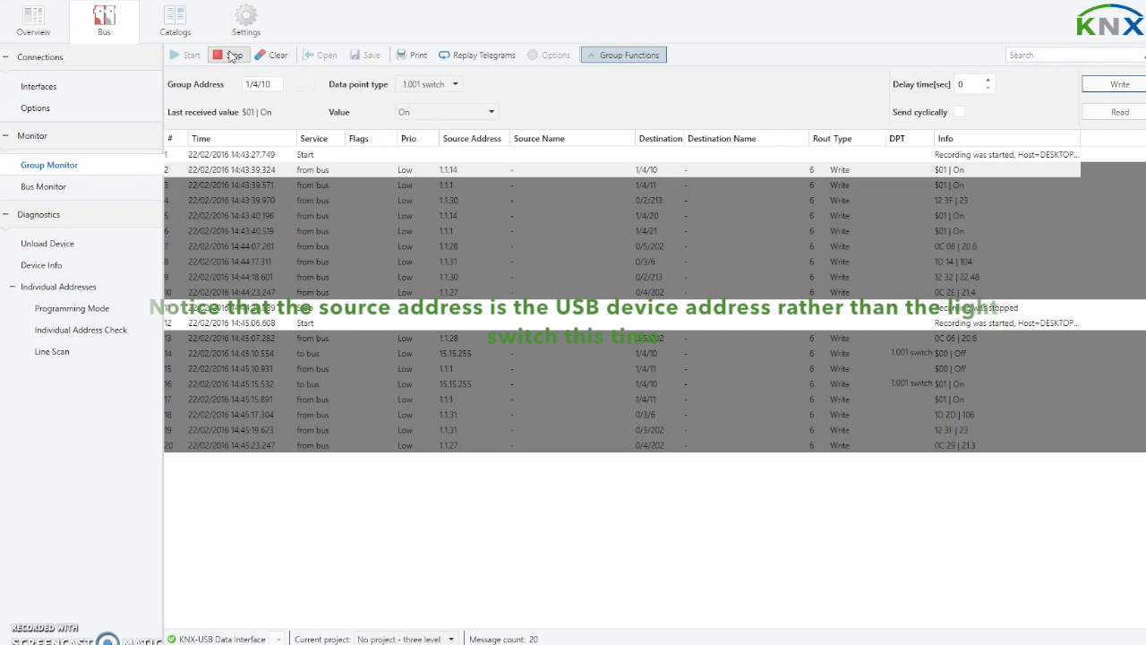
left_click(232, 56)
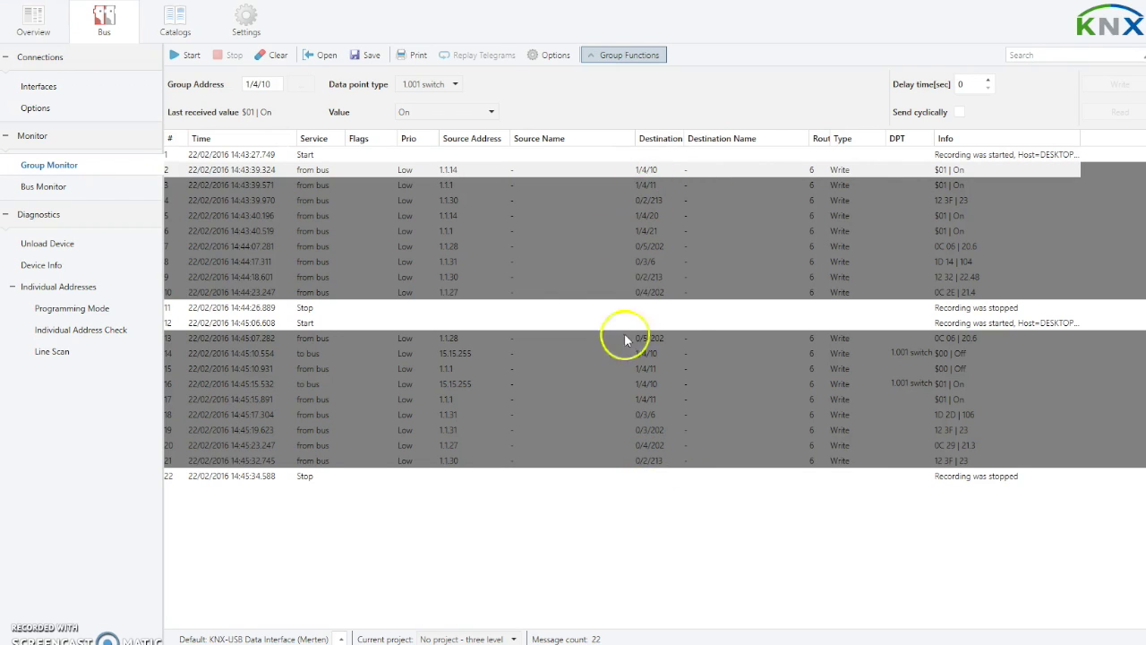
Start the Unload Device diagnostic for the device in programming mode.
left_click(42, 218)
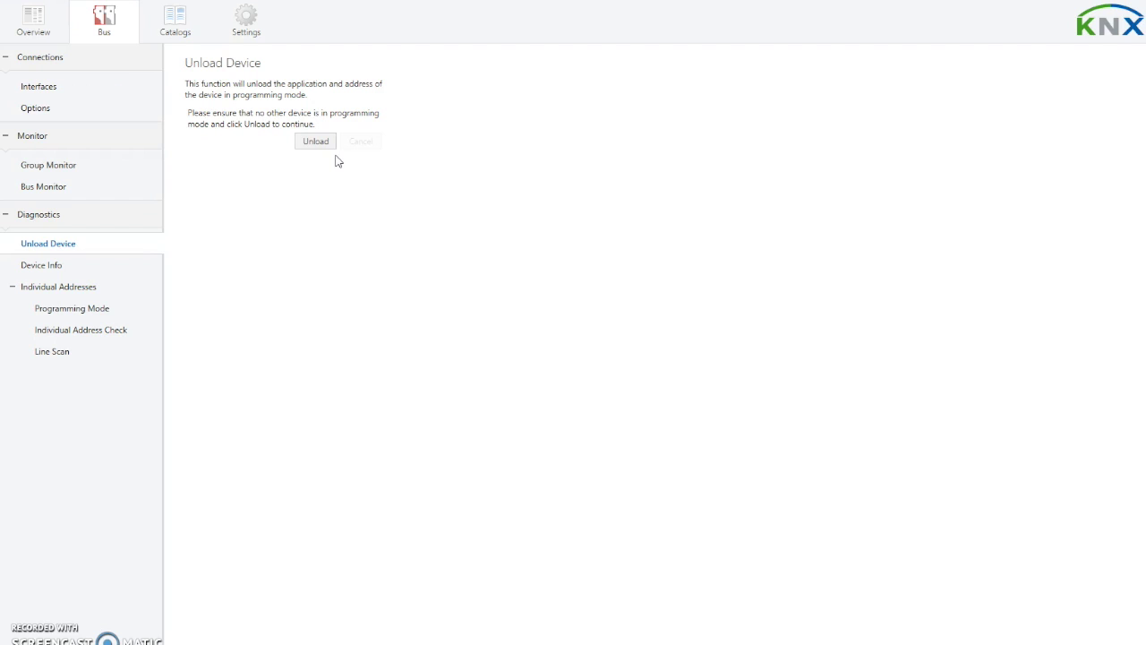
left_click(316, 143)
Read the device info of individual address 1.1.65.
left_click(295, 177)
left_click(78, 271)
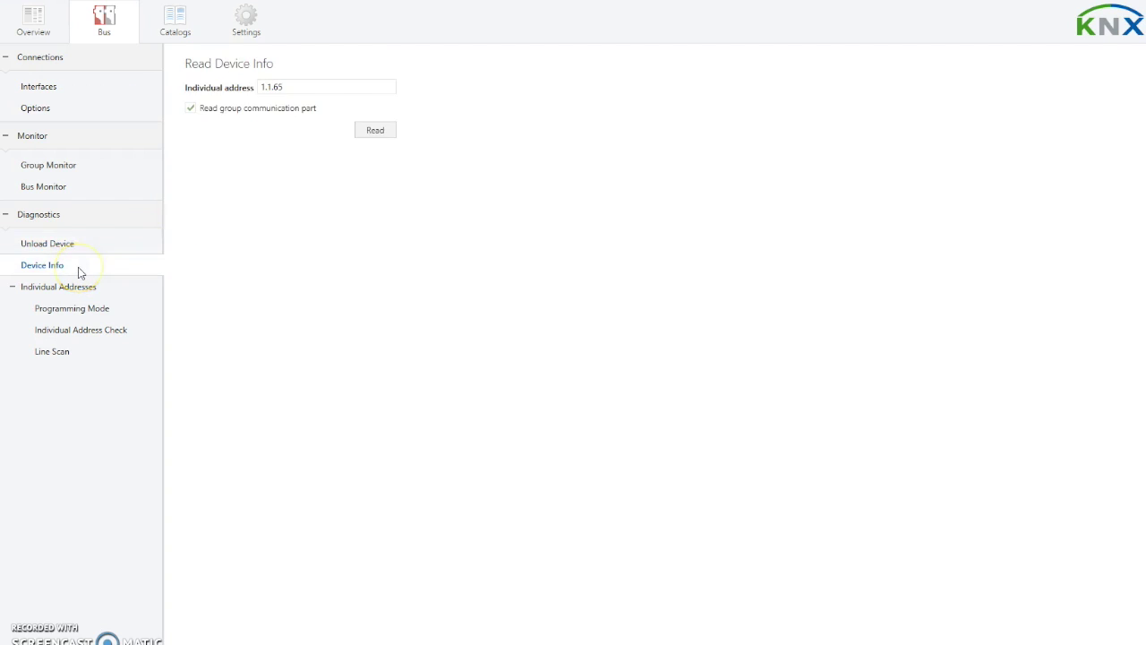
left_click(26, 265)
left_click(72, 268)
left_click(379, 134)
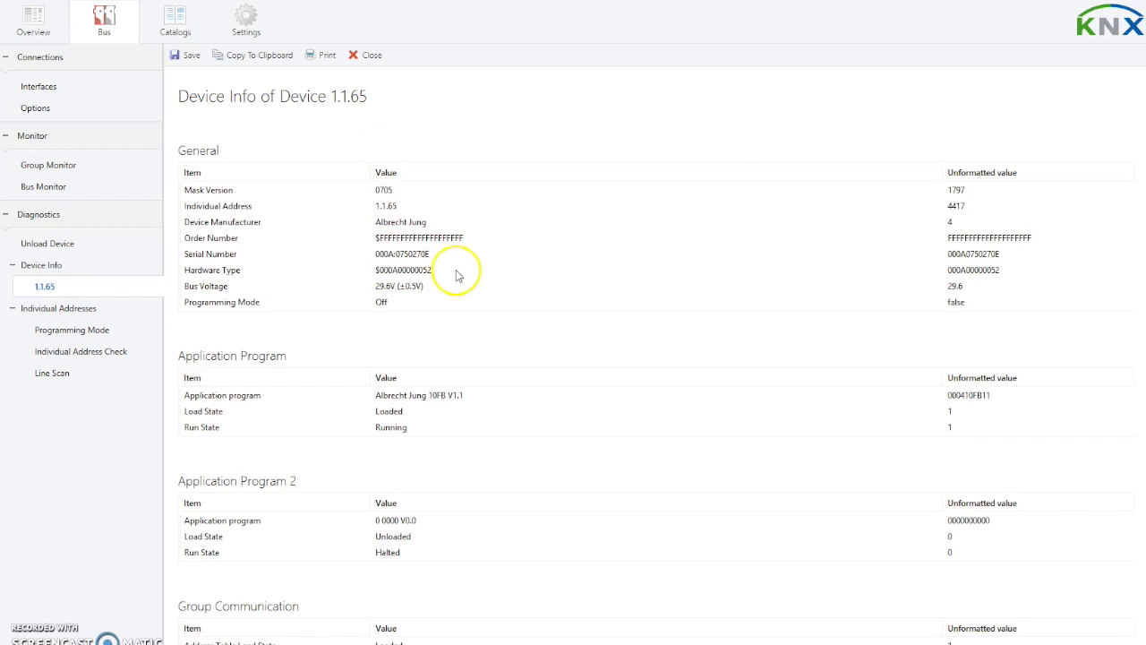
Review the 1.1.65 device info report, then close it.
scroll(456, 271, "down", 1)
scroll(460, 527, "up", 1)
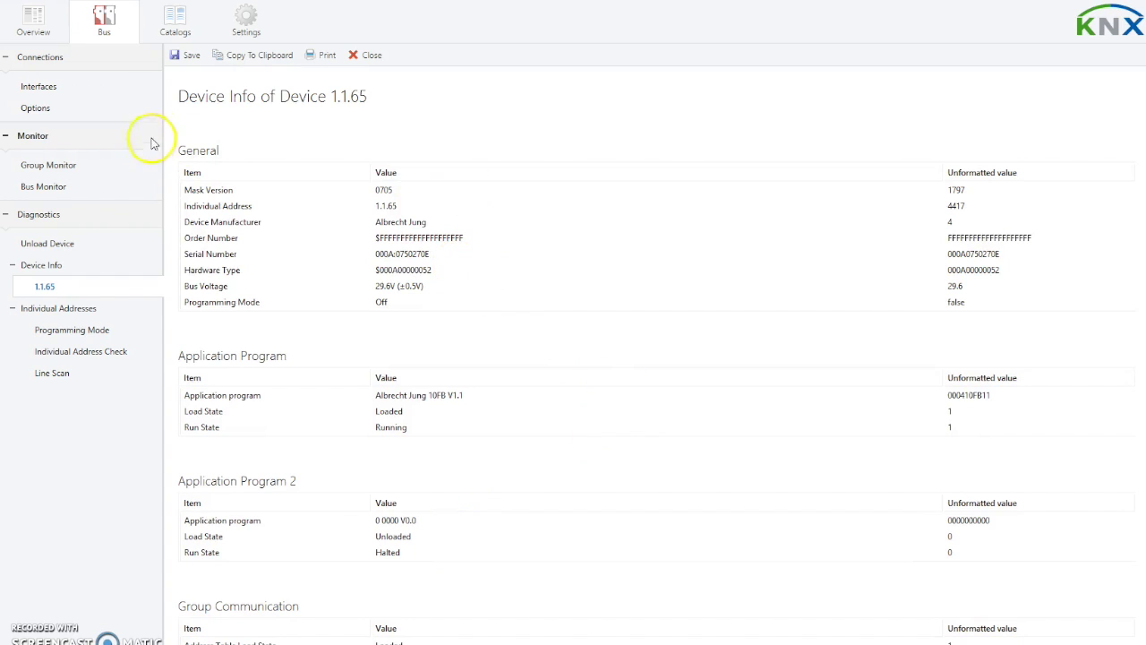
mouse_move(417, 206)
left_mouse_down()
mouse_move(205, 209)
mouse_move(218, 184)
left_mouse_up()
left_click(430, 219)
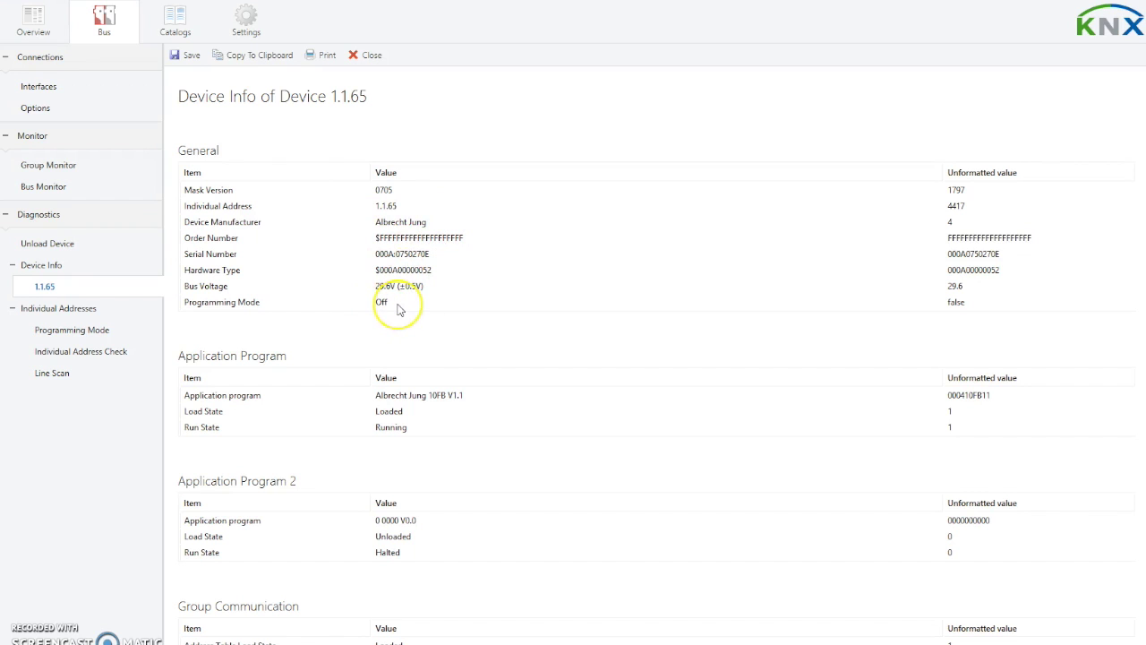
scroll(400, 309, "down", 1)
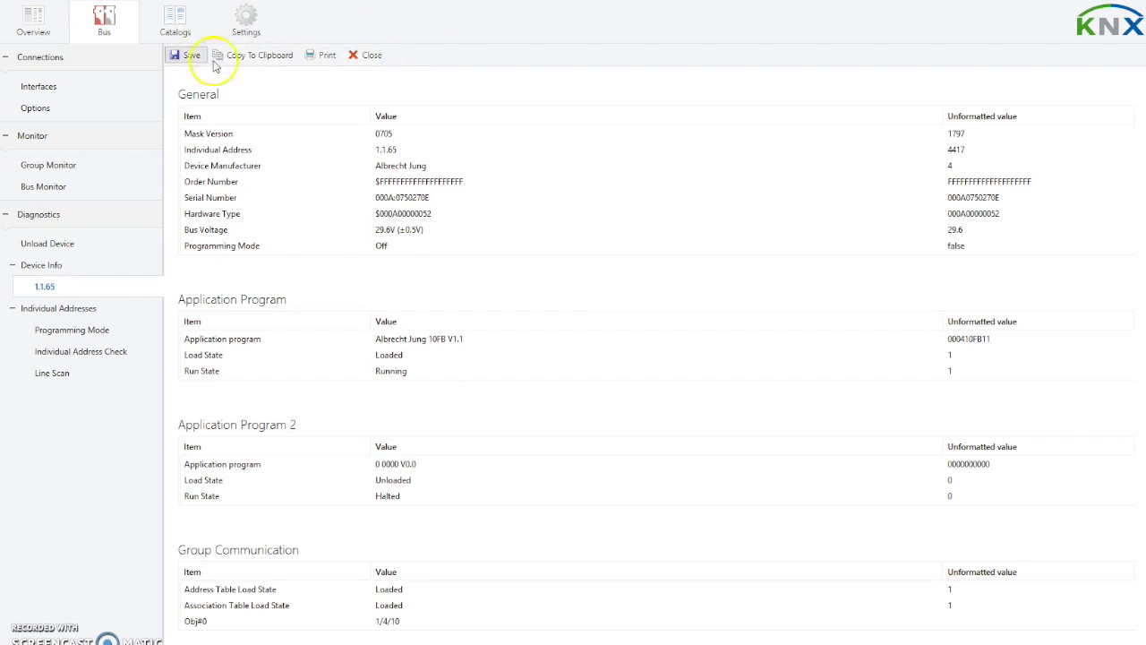
left_click(364, 59)
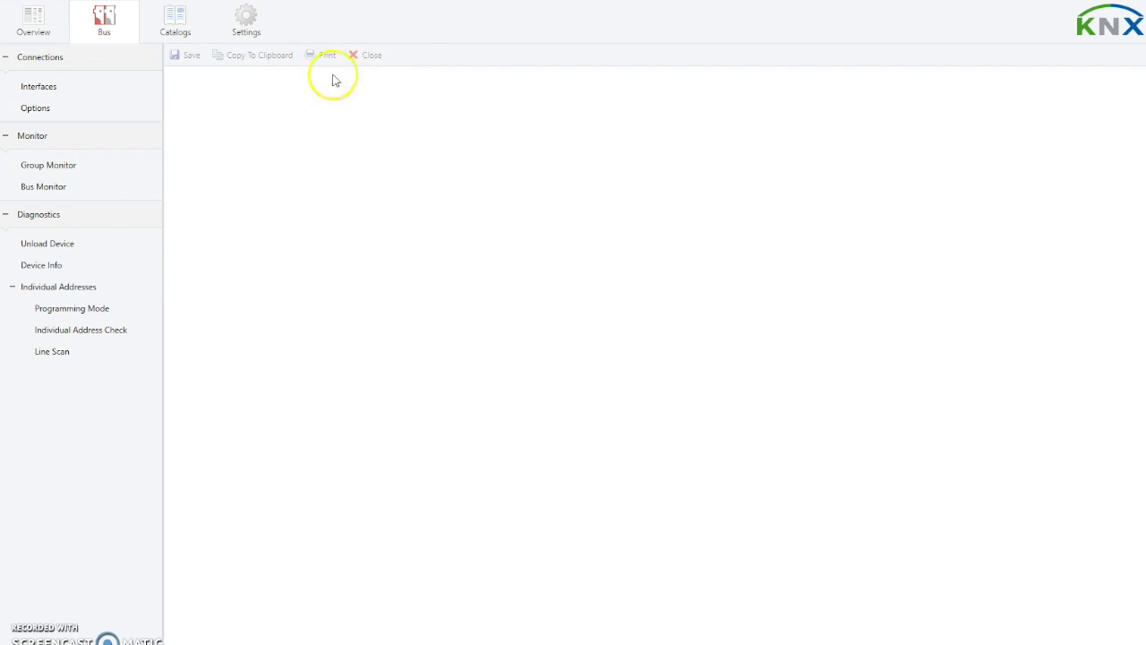
Scan the bus for programming-mode devices until 1.1.65 appears, then stop the scan.
left_click(73, 312)
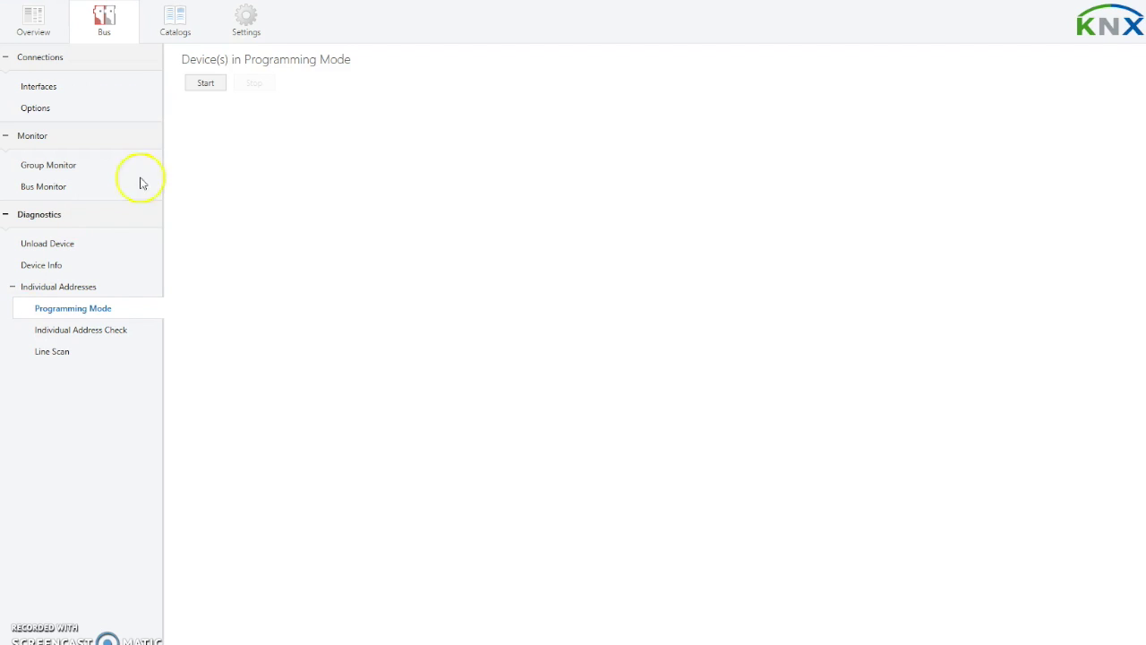
left_click(205, 82)
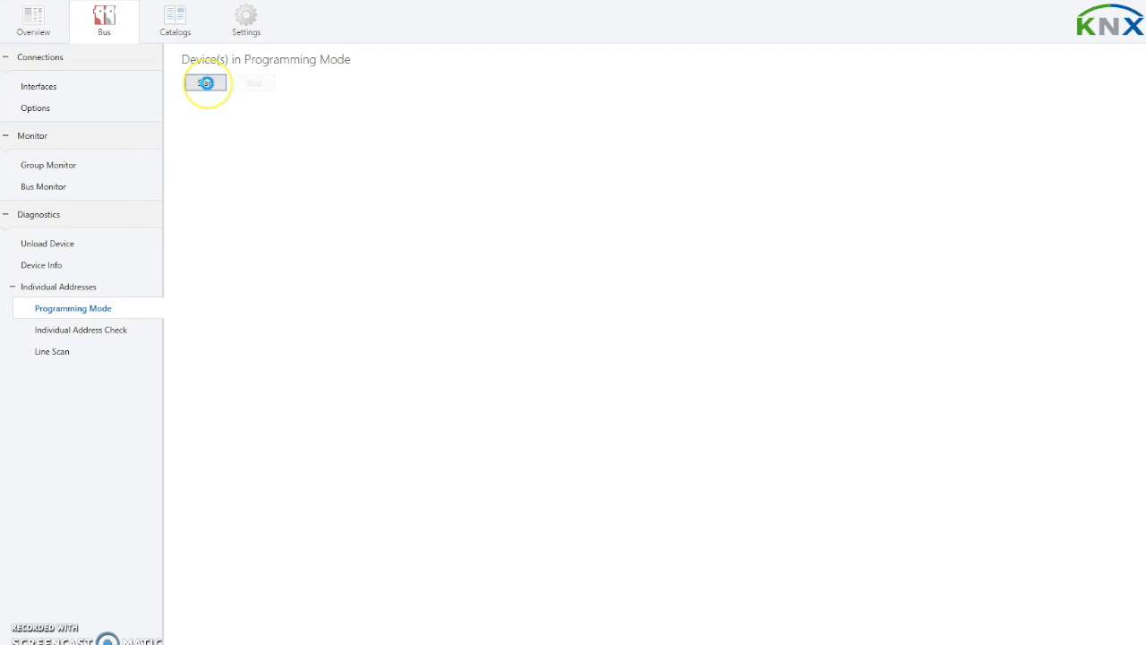
left_click(205, 82)
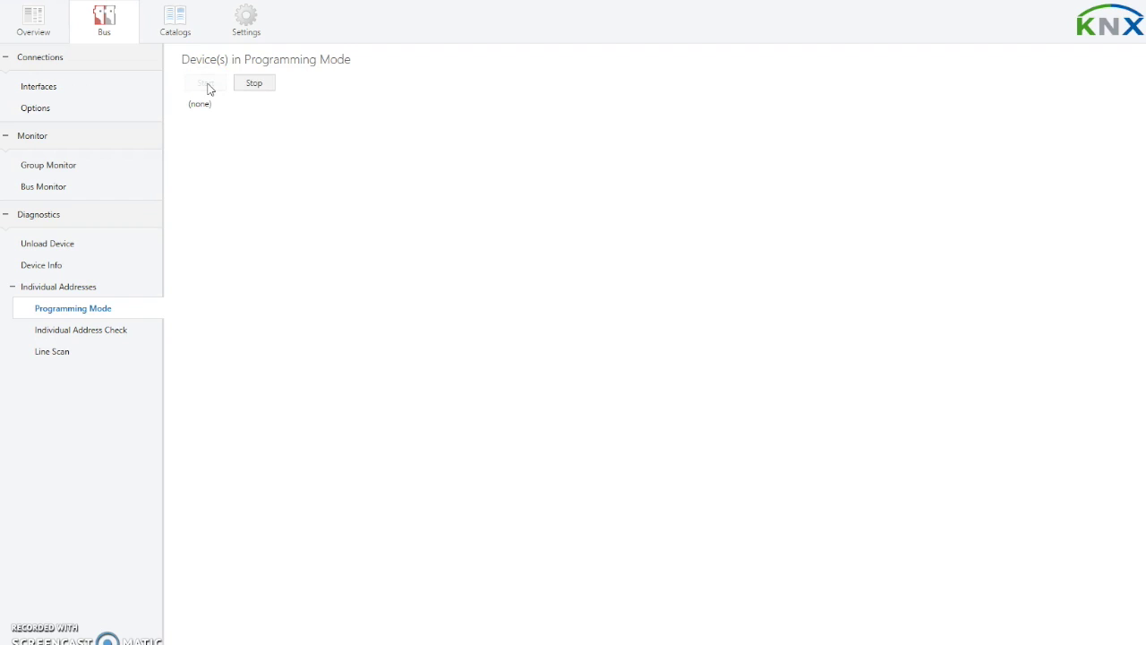
left_click(256, 84)
left_click(263, 87)
Check that individual address 1.1.1 exists on the bus.
left_click(86, 333)
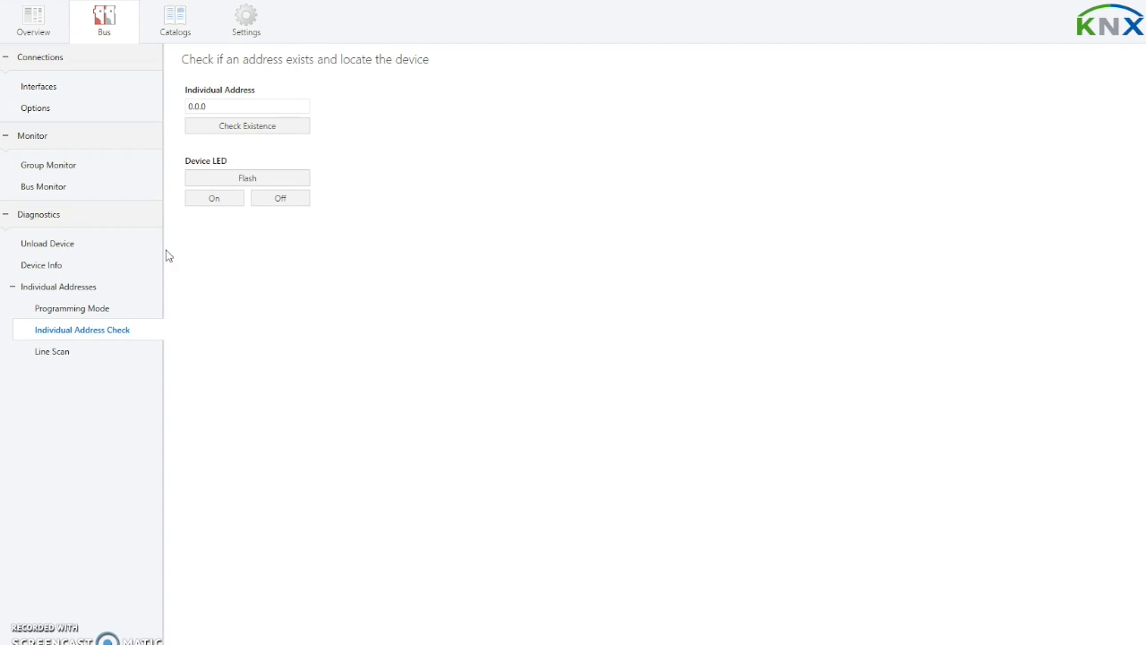
left_click_drag(218, 105, 178, 112)
type("1.")
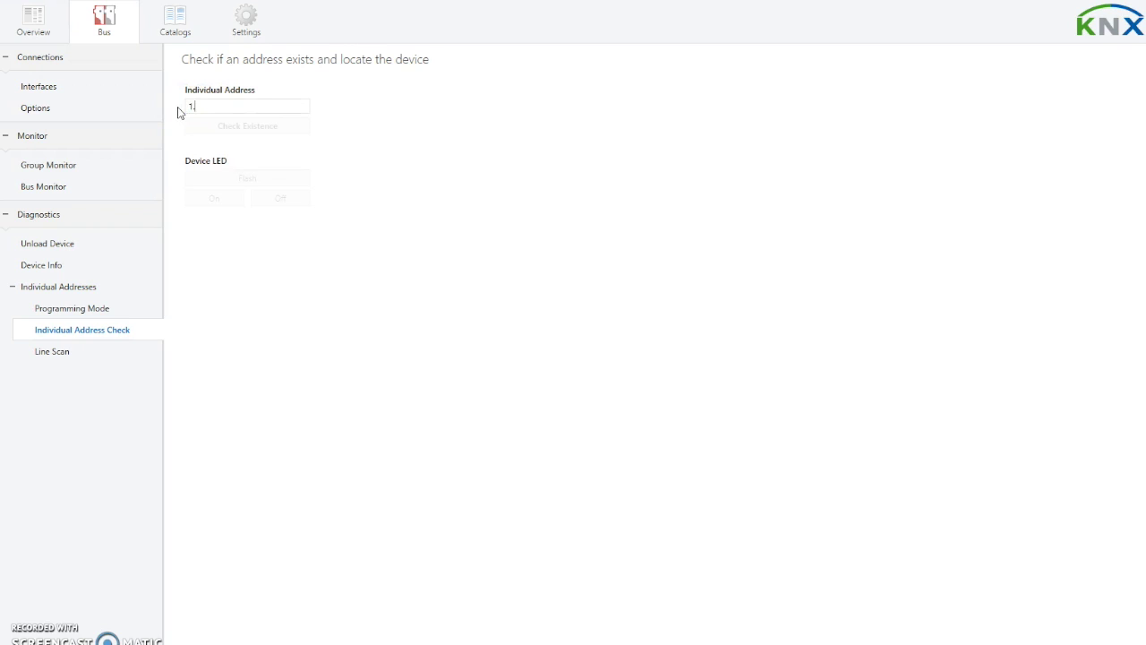
type("1.1")
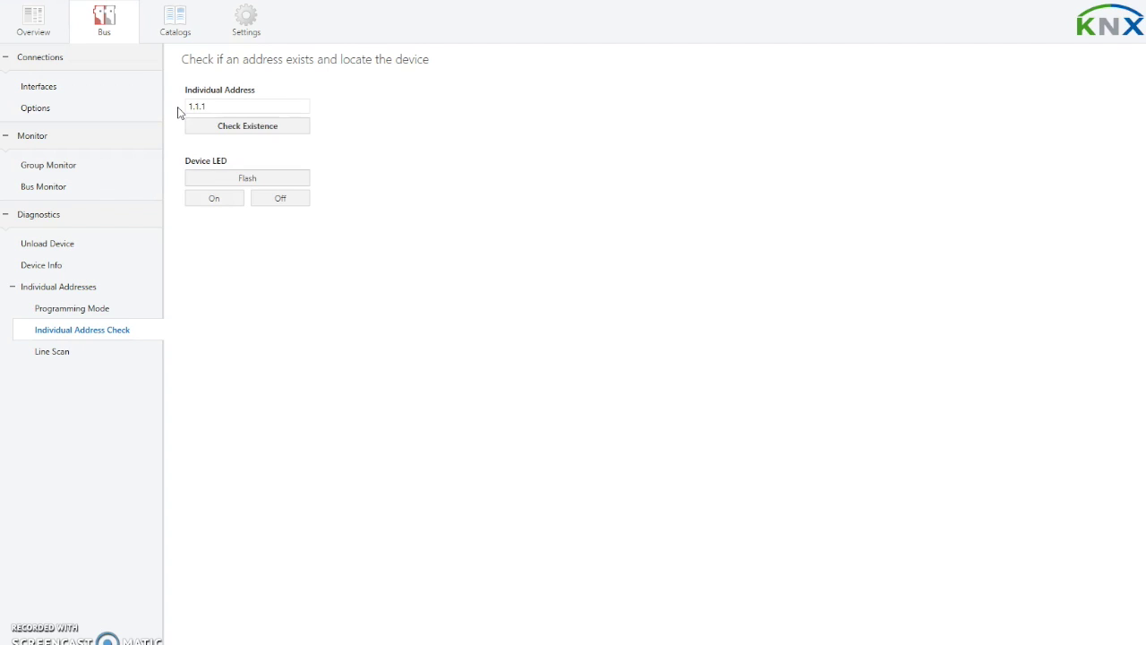
left_click(240, 125)
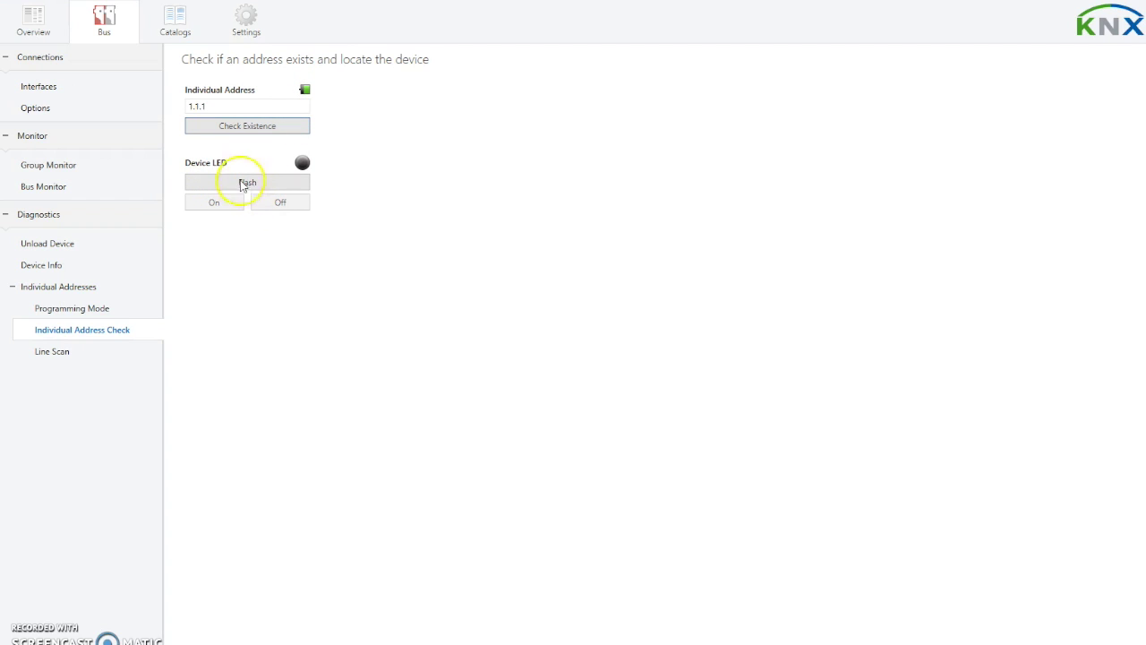
Flash device 1.1.1's LED, stop the flashing, and bring up Line Scan.
left_click(236, 183)
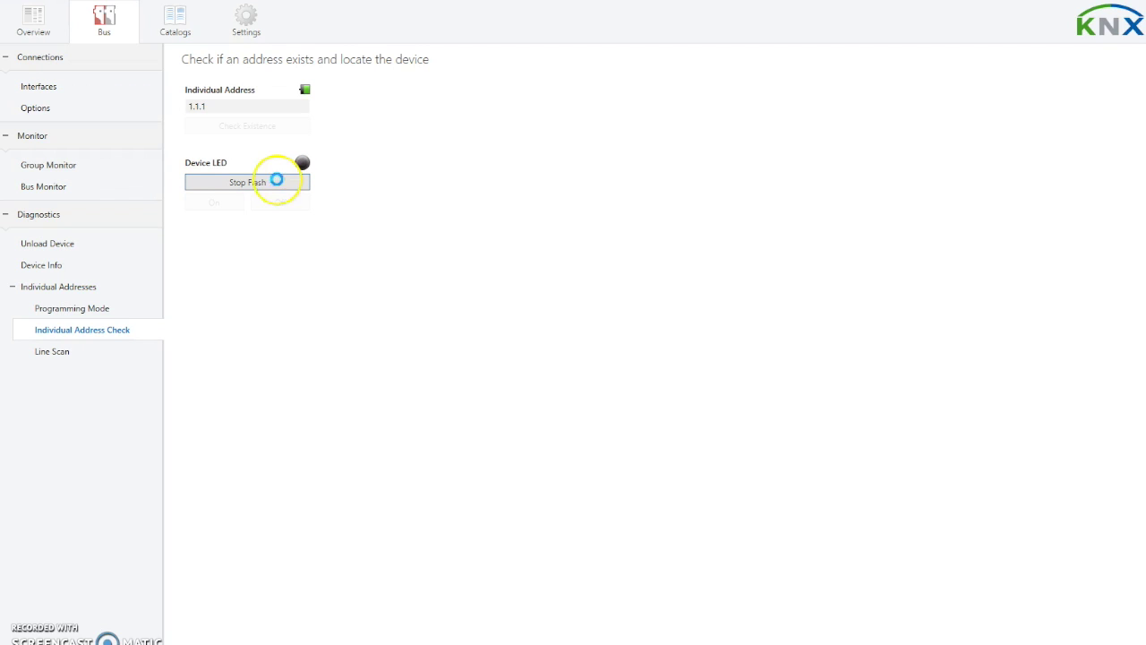
left_click(263, 183)
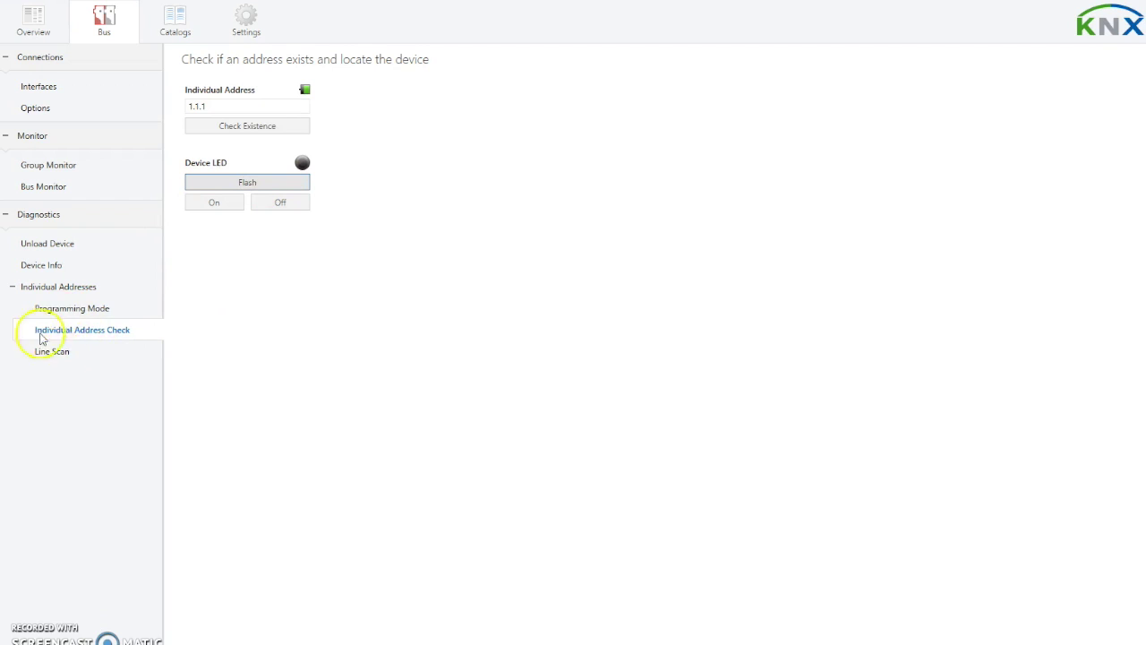
left_click(65, 352)
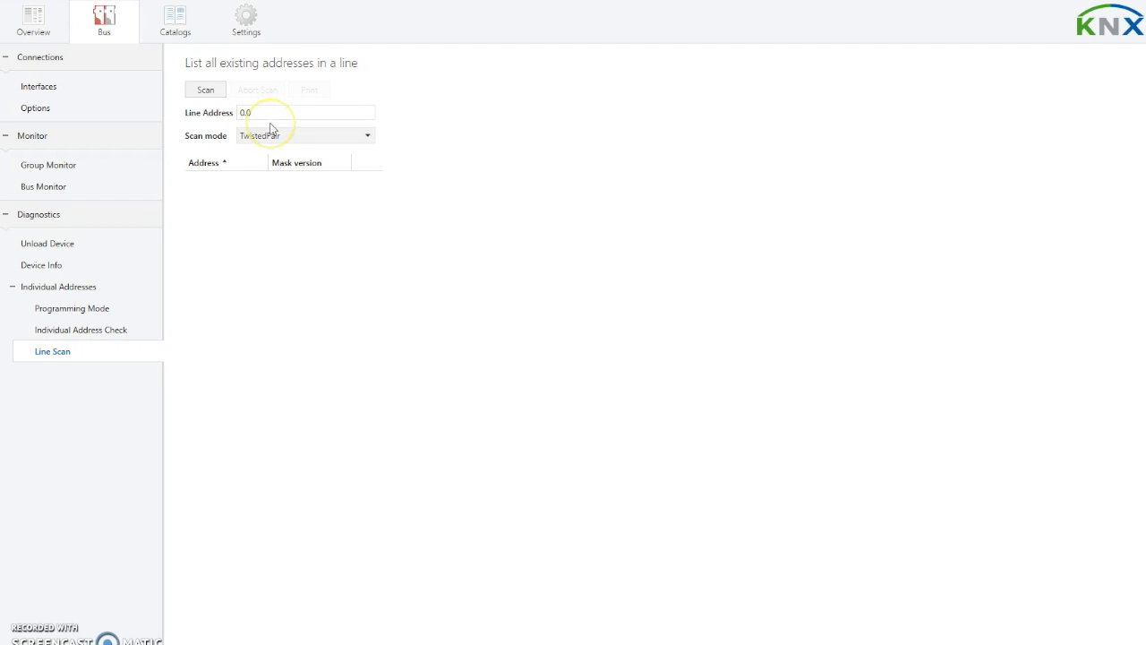
Edit the Line Scan's line address, leaving it on line 0.0 in TwistedPair mode.
left_click(286, 113)
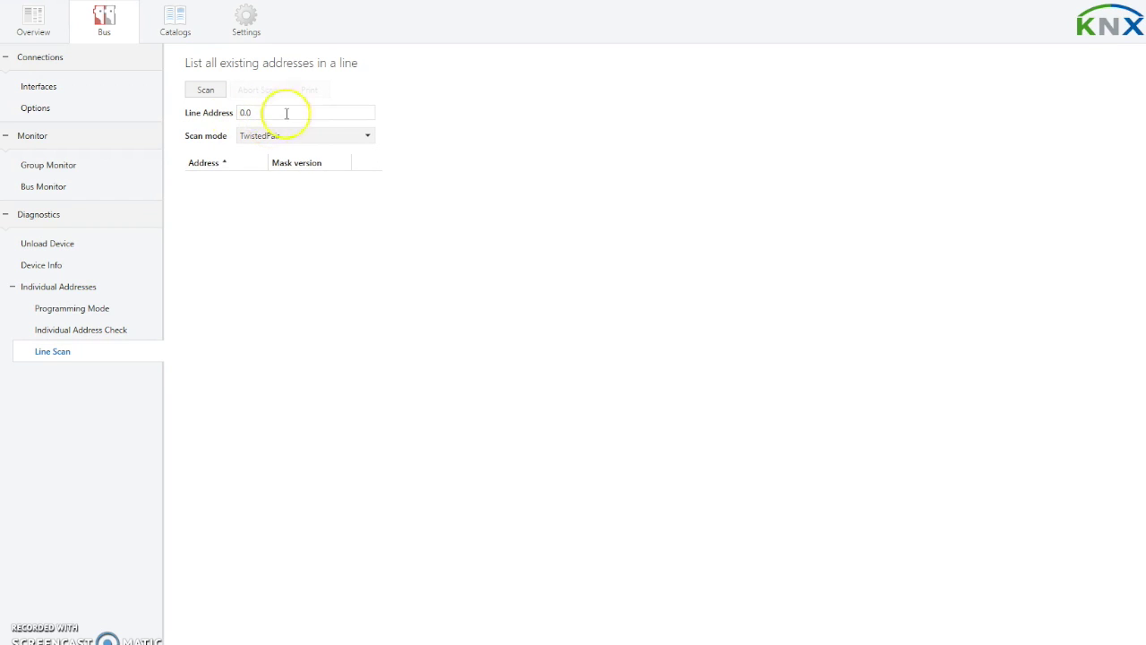
left_click(114, 342)
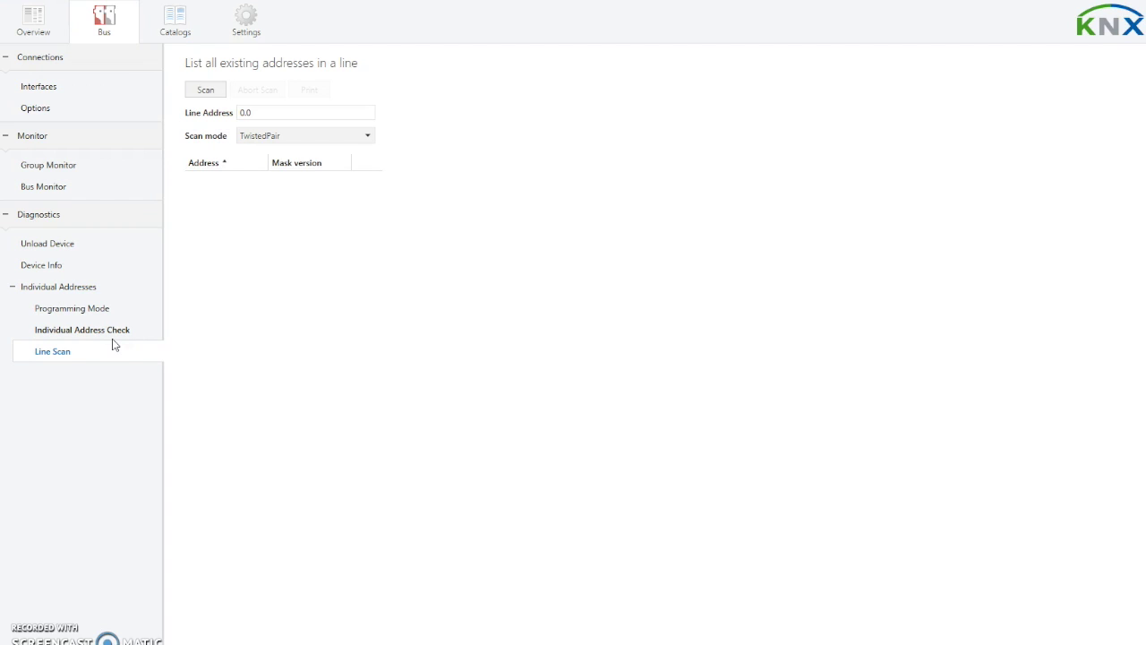
Show the product catalog, back out of the import file chooser, and return to the browser.
left_click(177, 20)
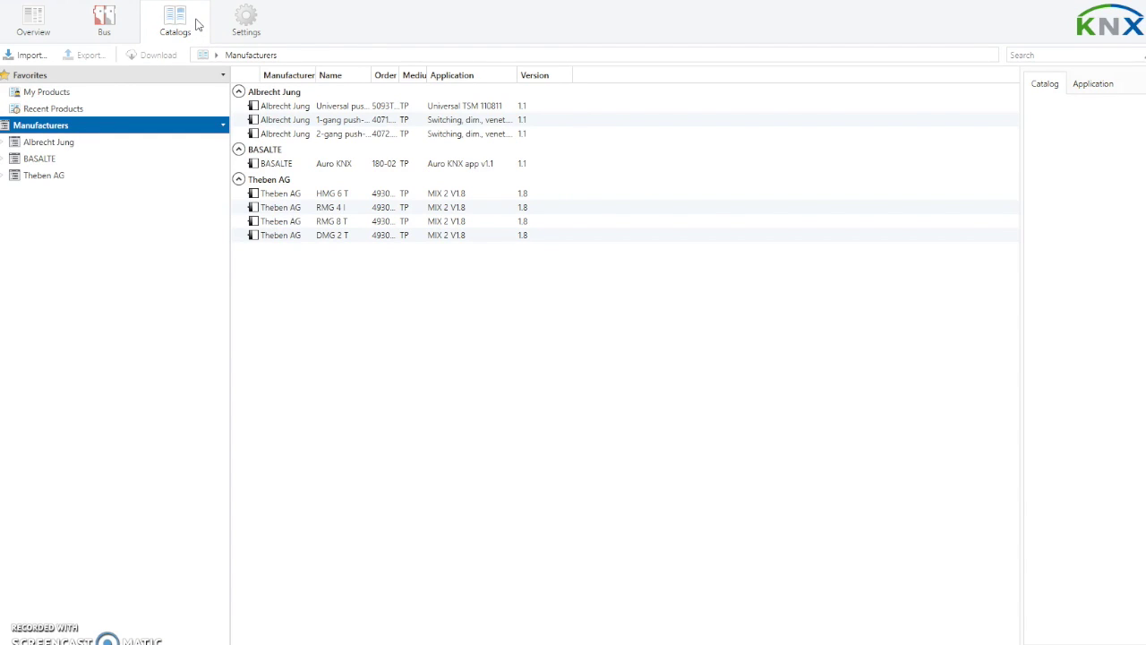
left_click(196, 54)
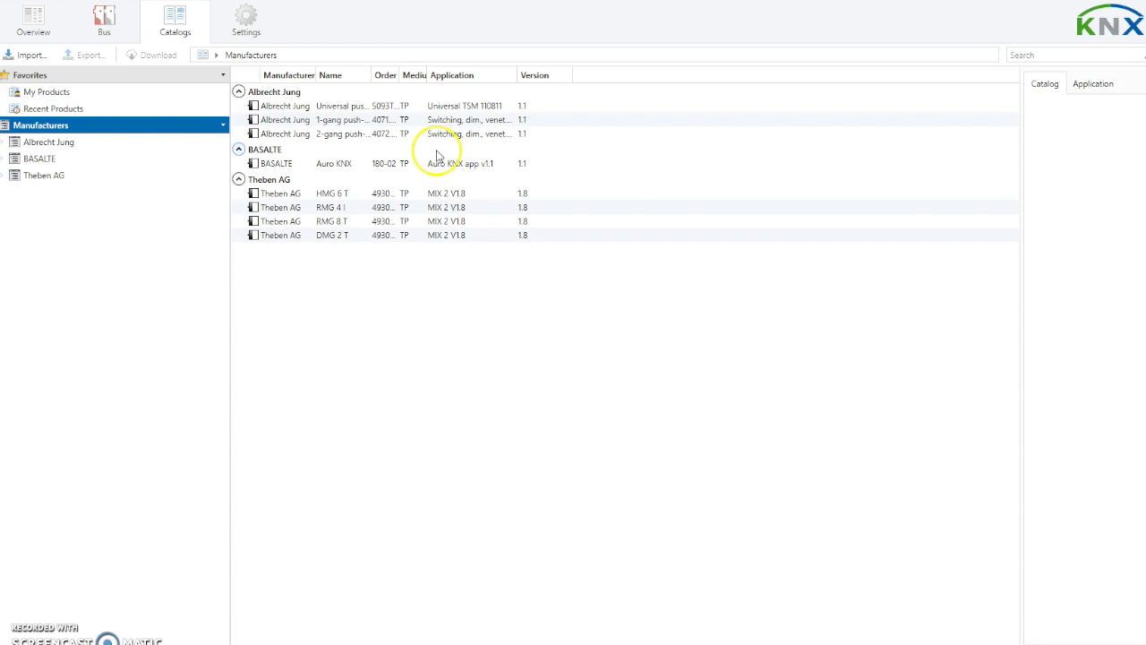
left_click(30, 55)
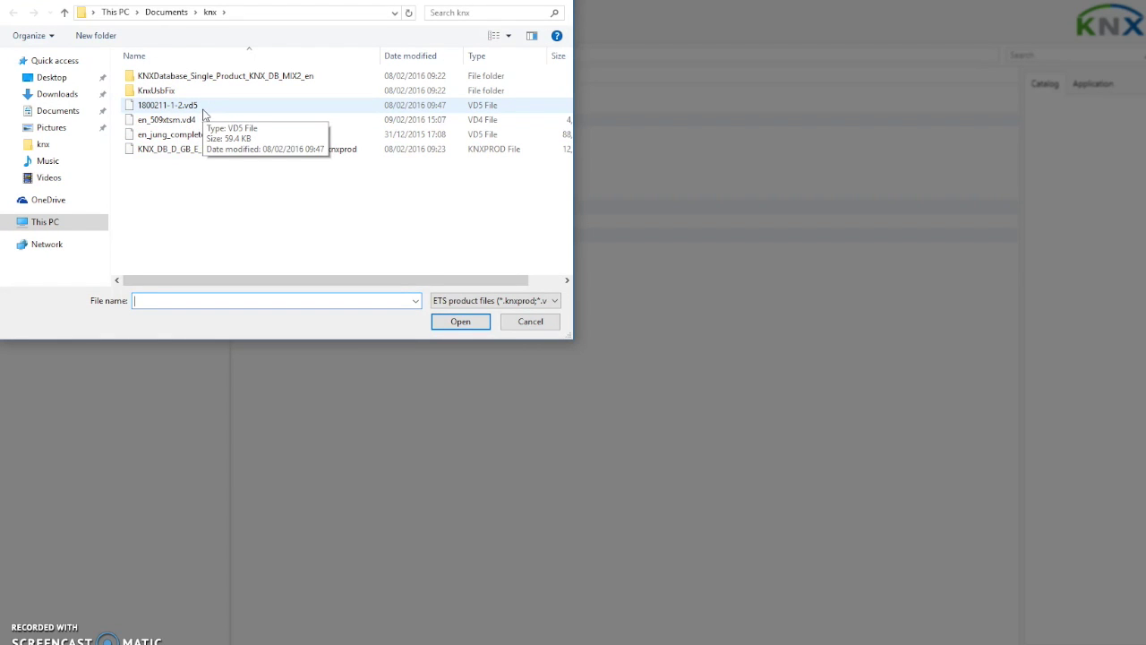
left_click(528, 322)
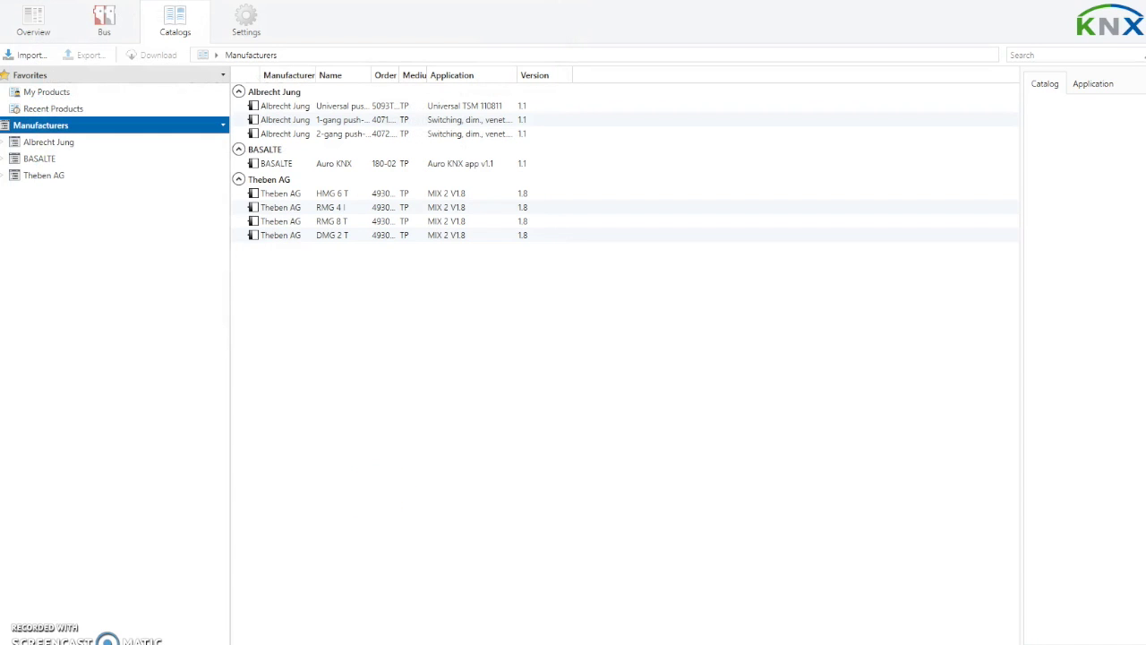
key("alt+Tab")
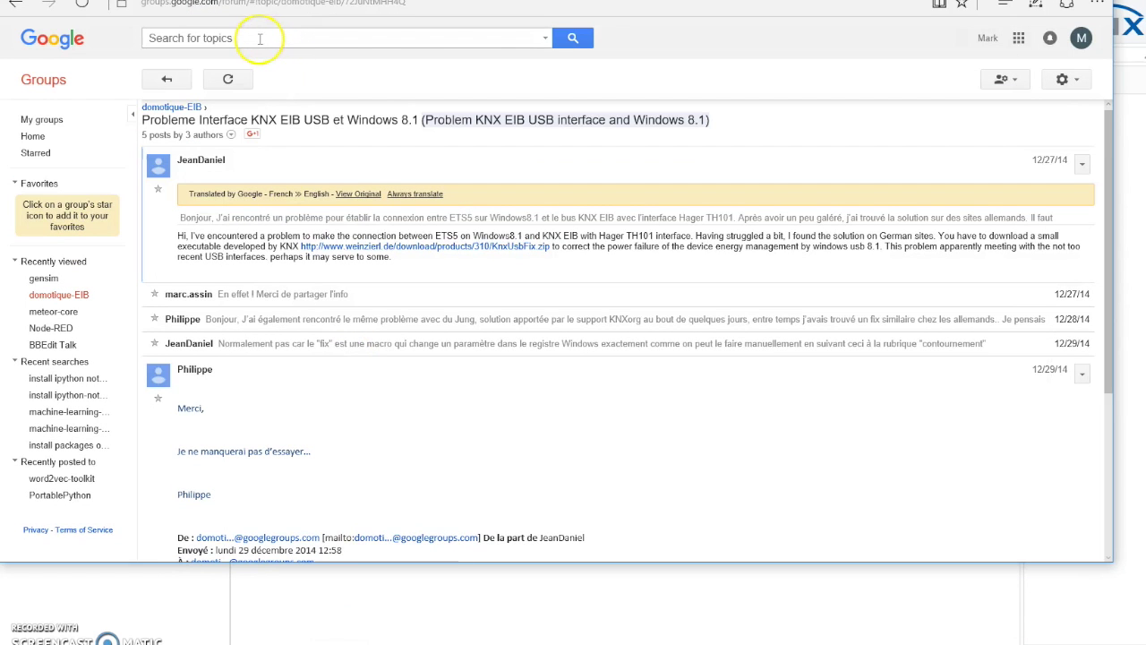
Run a Google search for 'jung ls5093tsm' from Chrome's address bar.
left_click(240, 39)
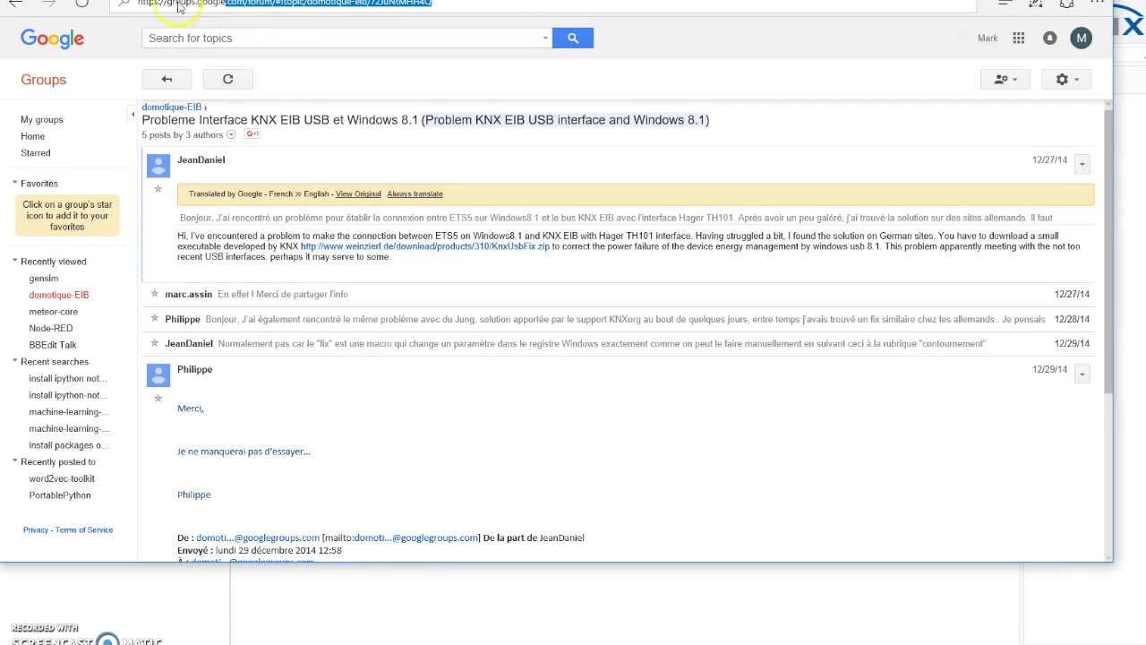
left_click(127, 5)
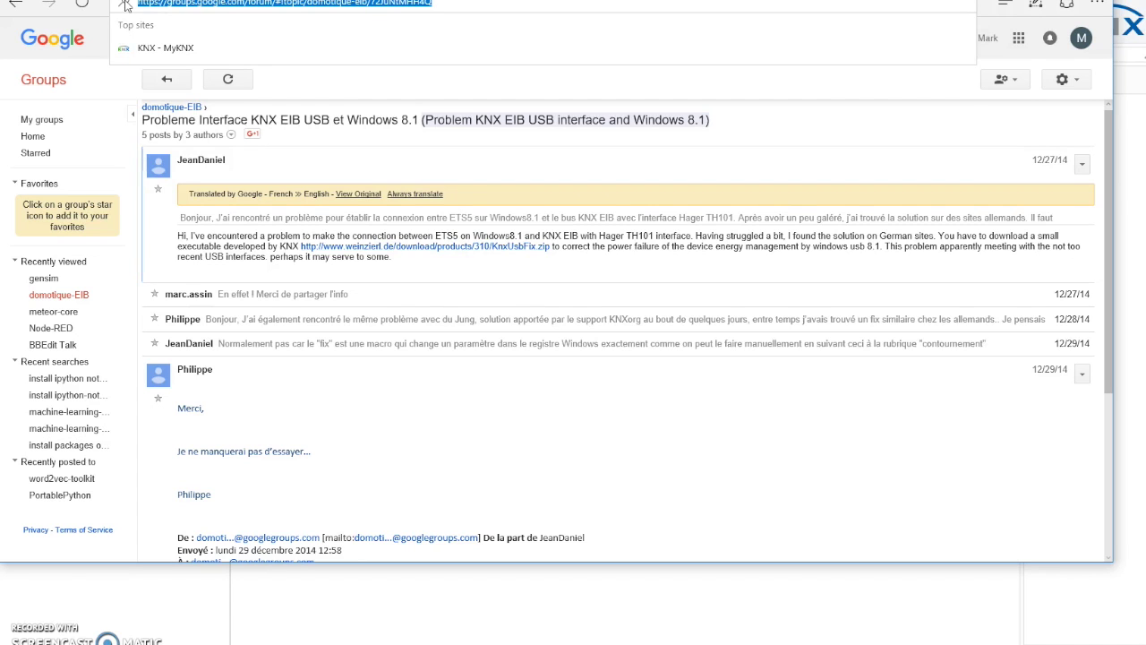
type("jung ")
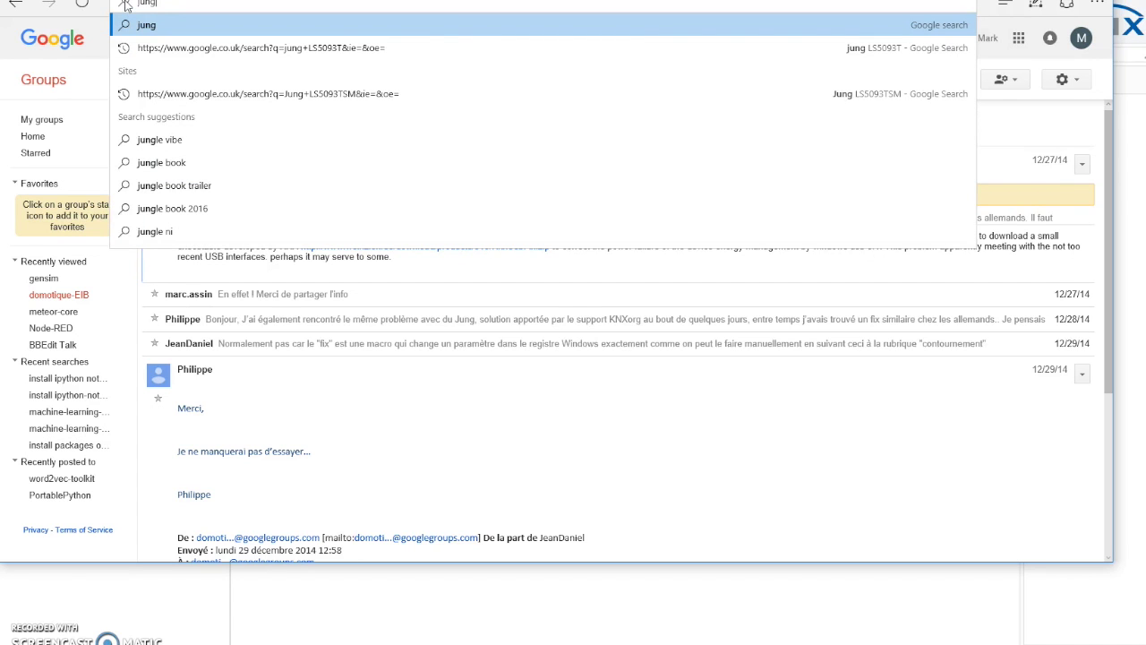
type("ls50")
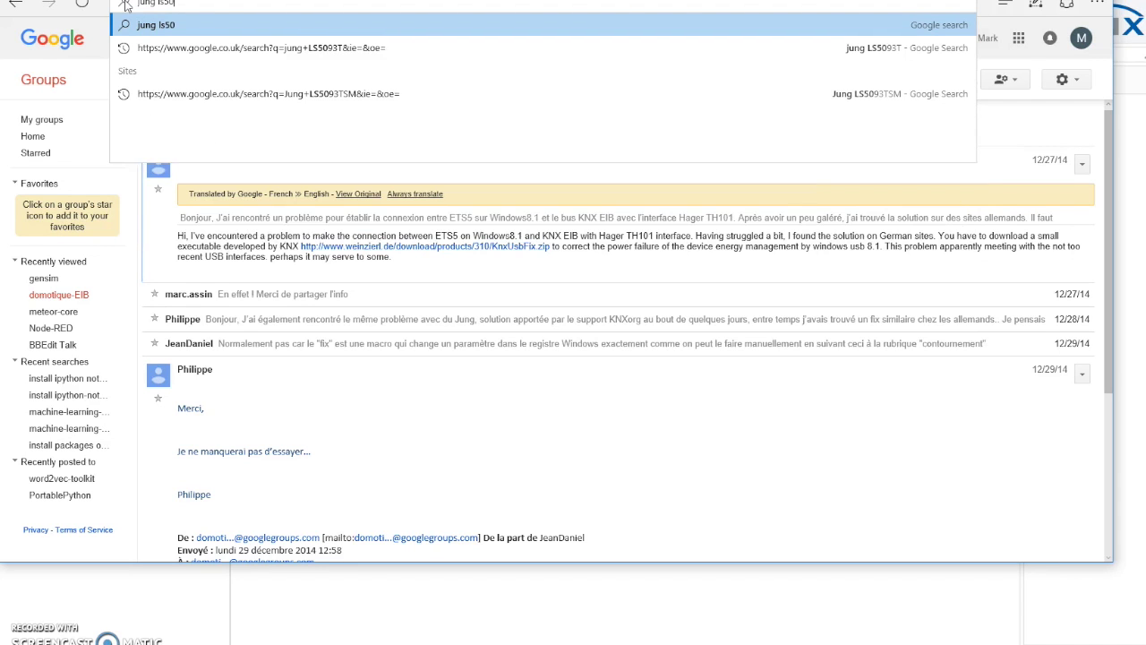
type("93")
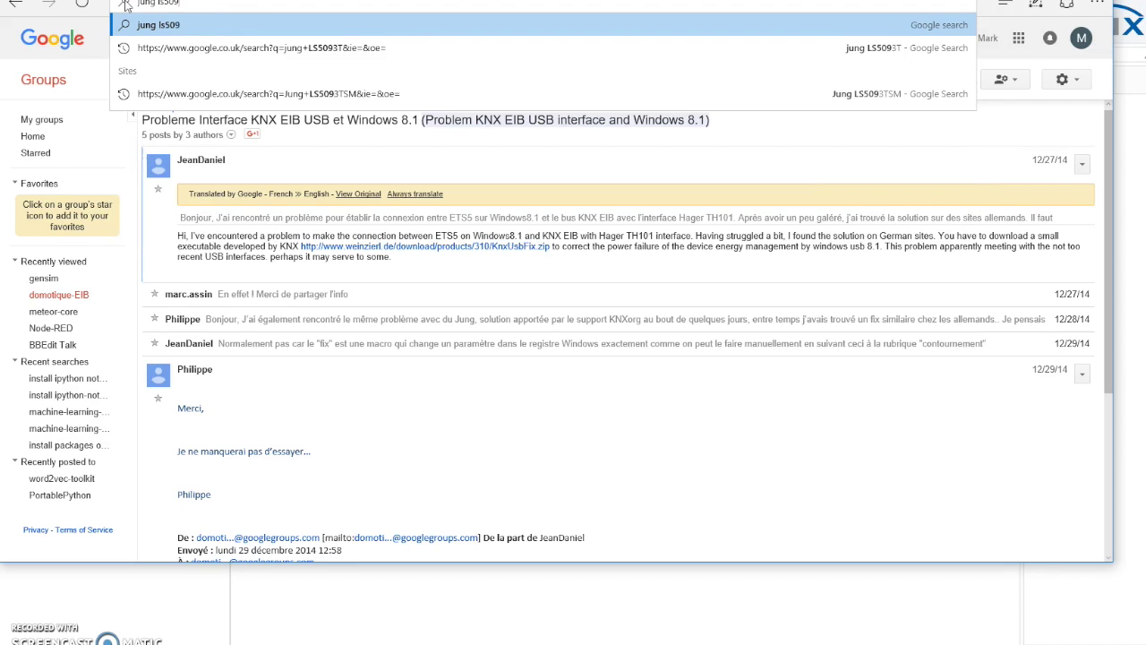
type("ts")
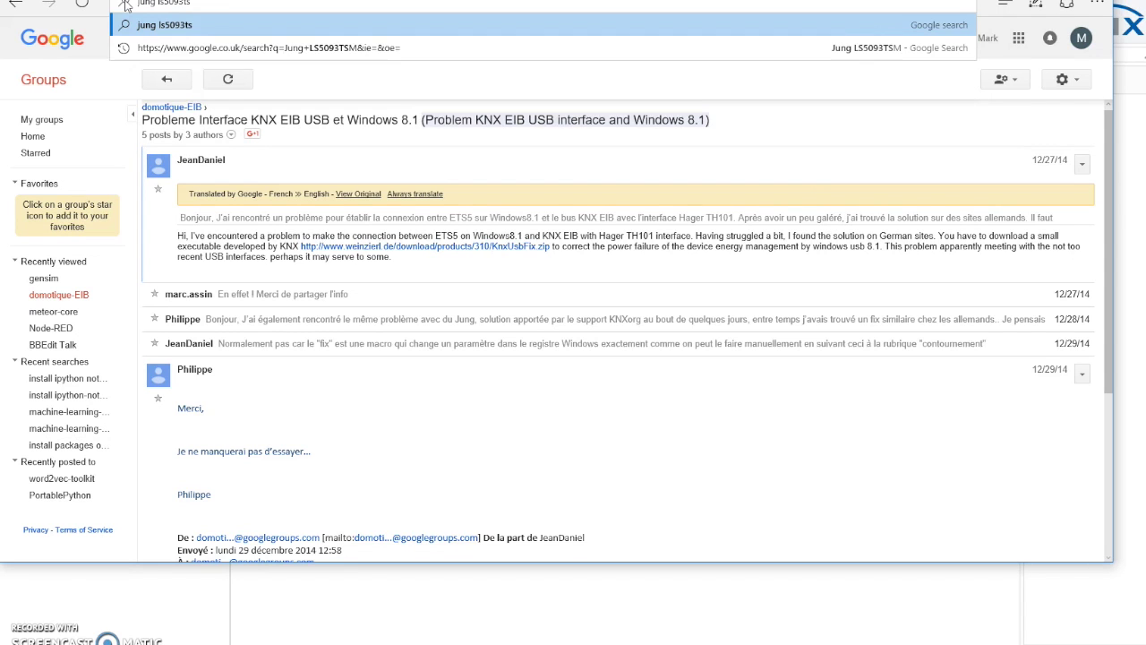
type("m")
key("Return")
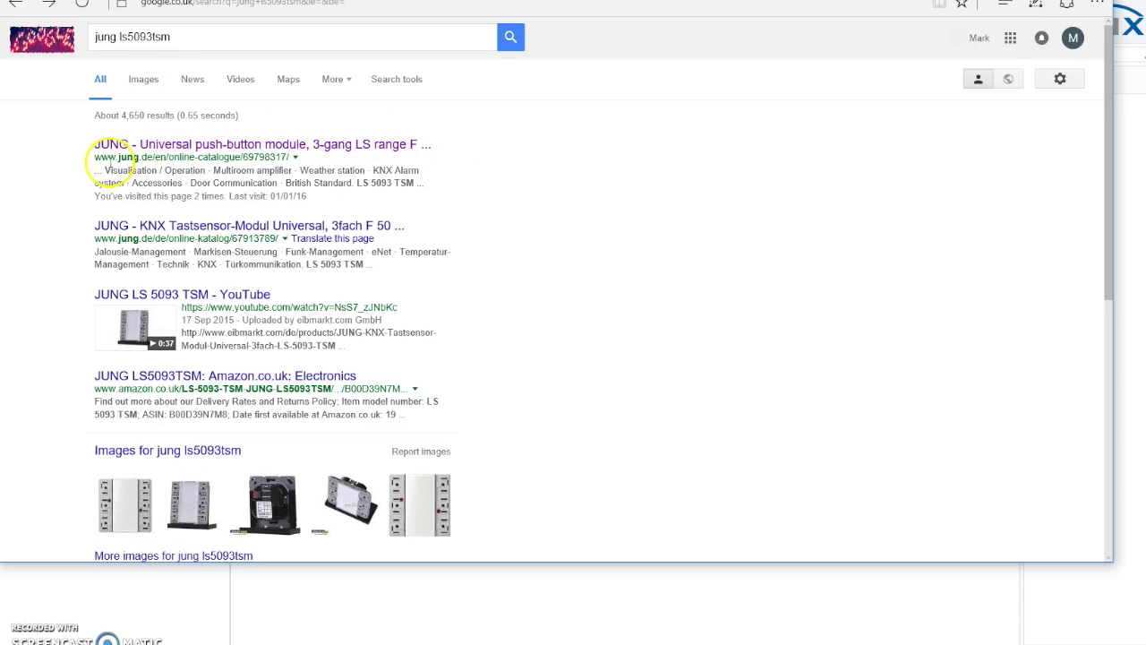
Download the EN Database ETS3d + ETS4 file for LS 5093 TSM from JUNG's catalogue.
left_click(240, 148)
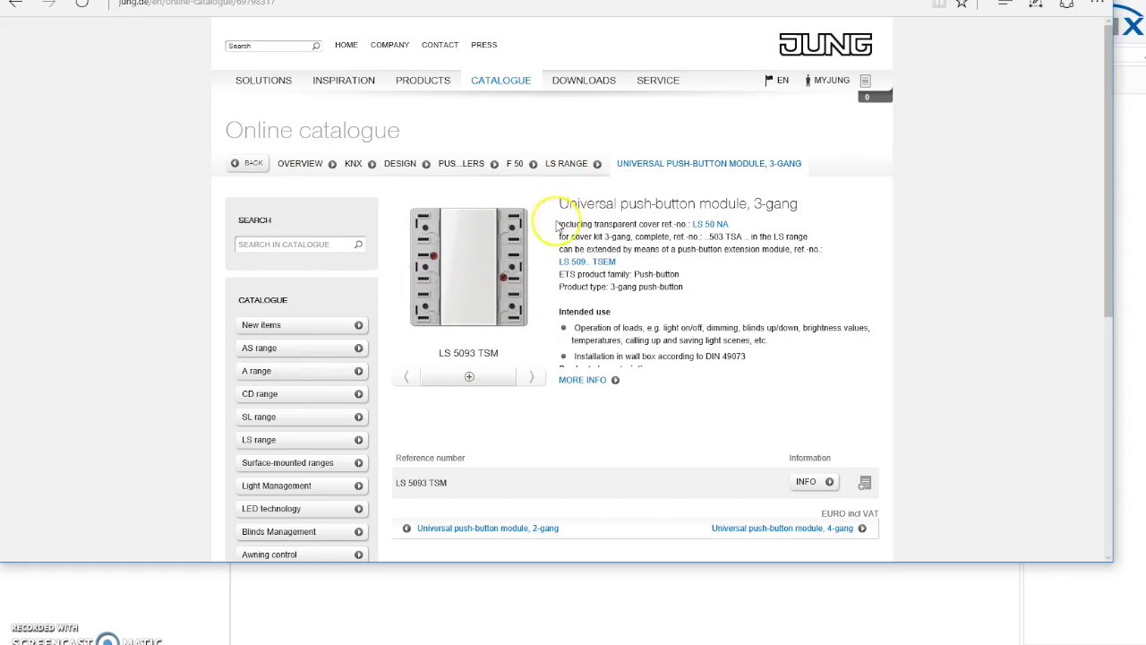
left_click(820, 483)
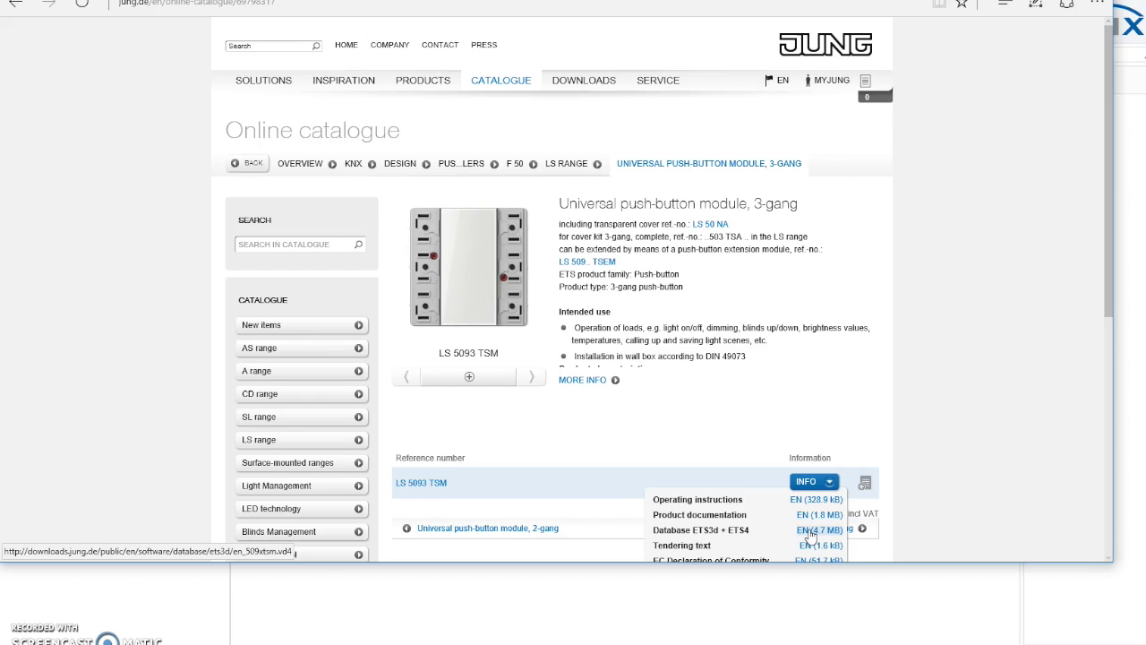
left_click(809, 535)
left_click(806, 537)
scroll(806, 535, "down", 1)
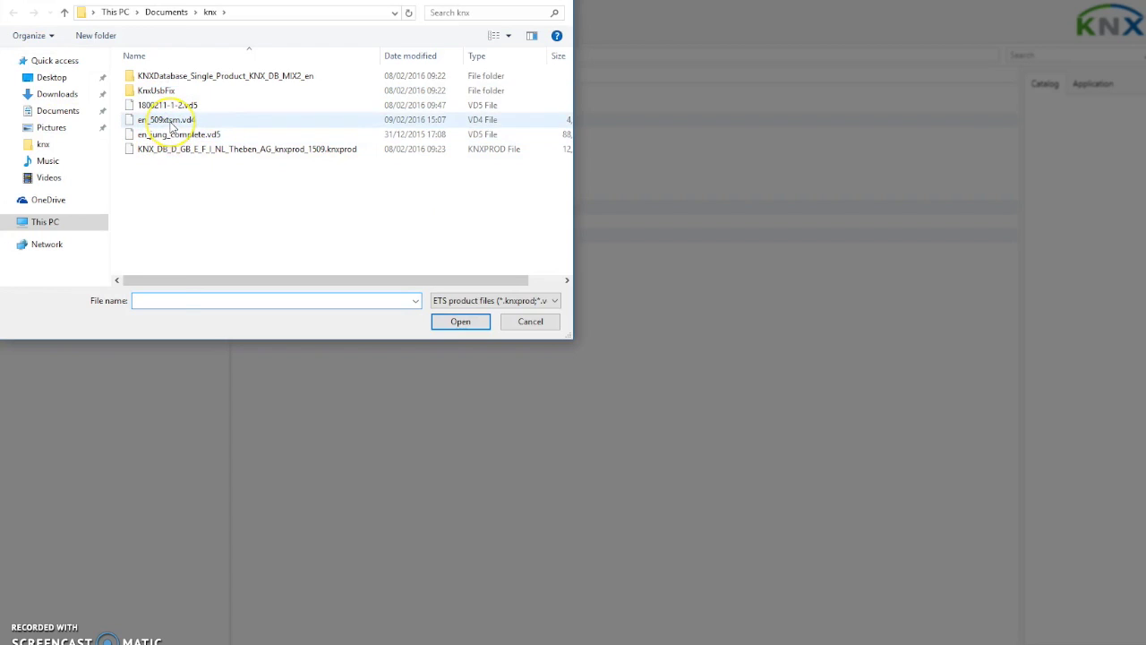
Open en_509xtsm.vd4 from the knx folder for catalog import.
left_click(164, 120)
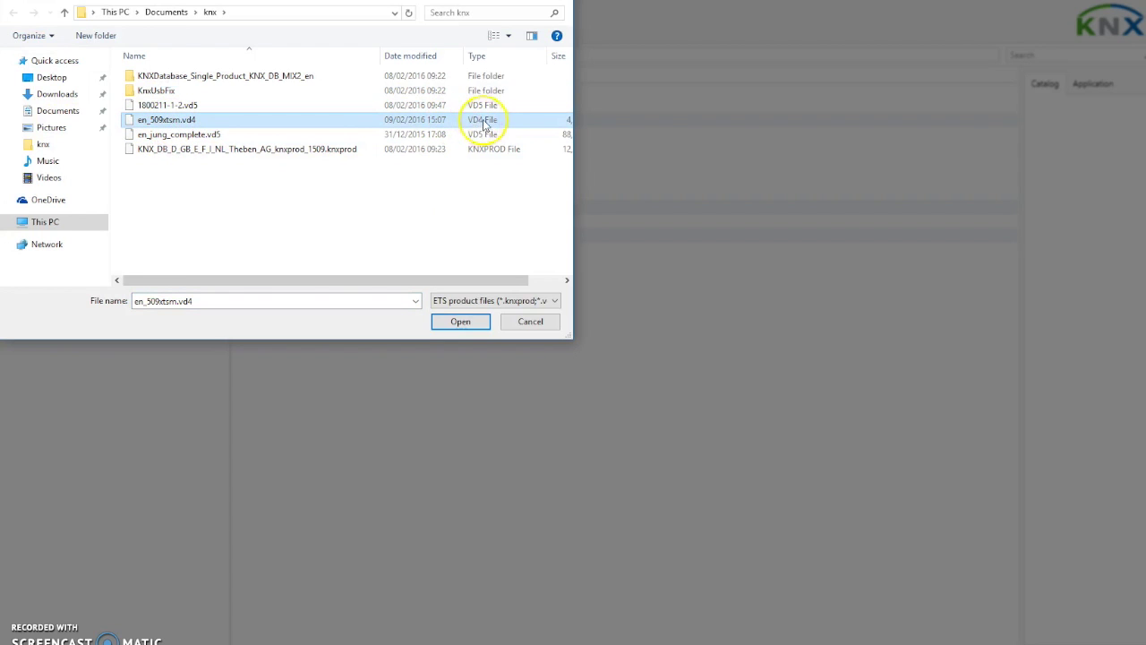
left_click(470, 324)
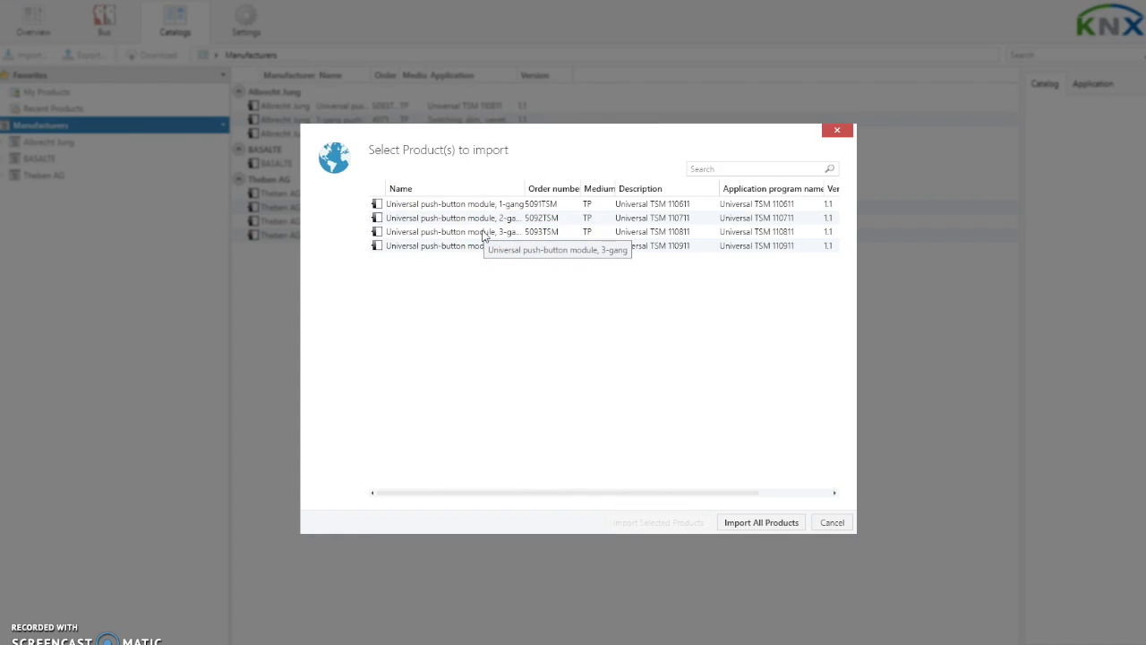
Import only the 3-gang 5093TSM module, close the import window and show the project overview.
left_click(484, 235)
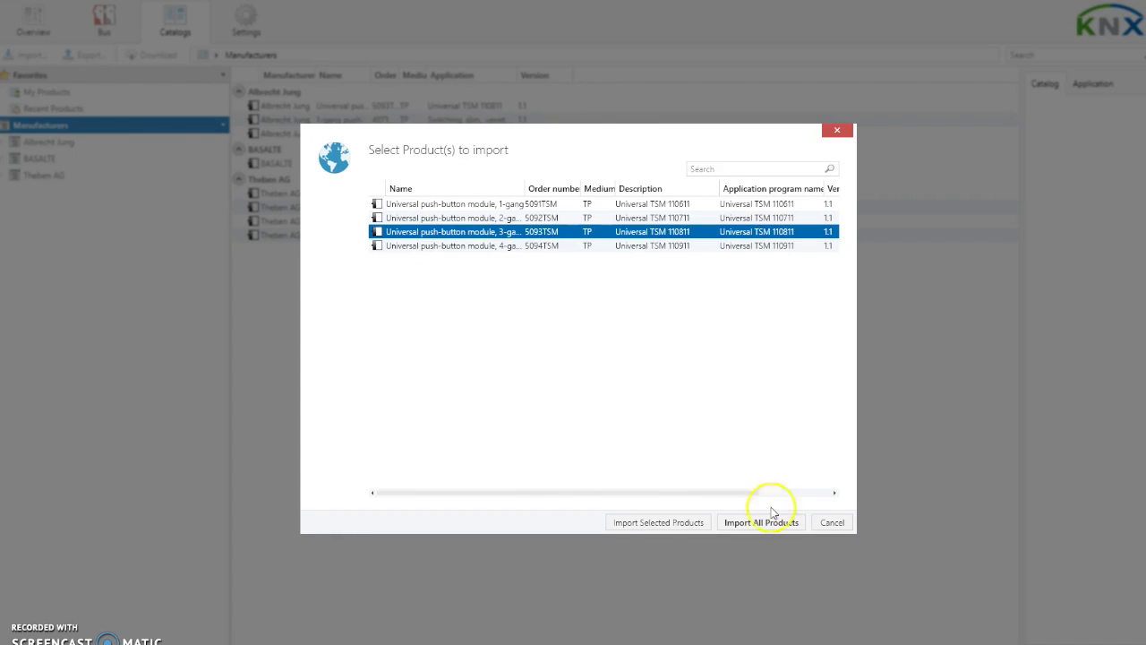
left_click(631, 524)
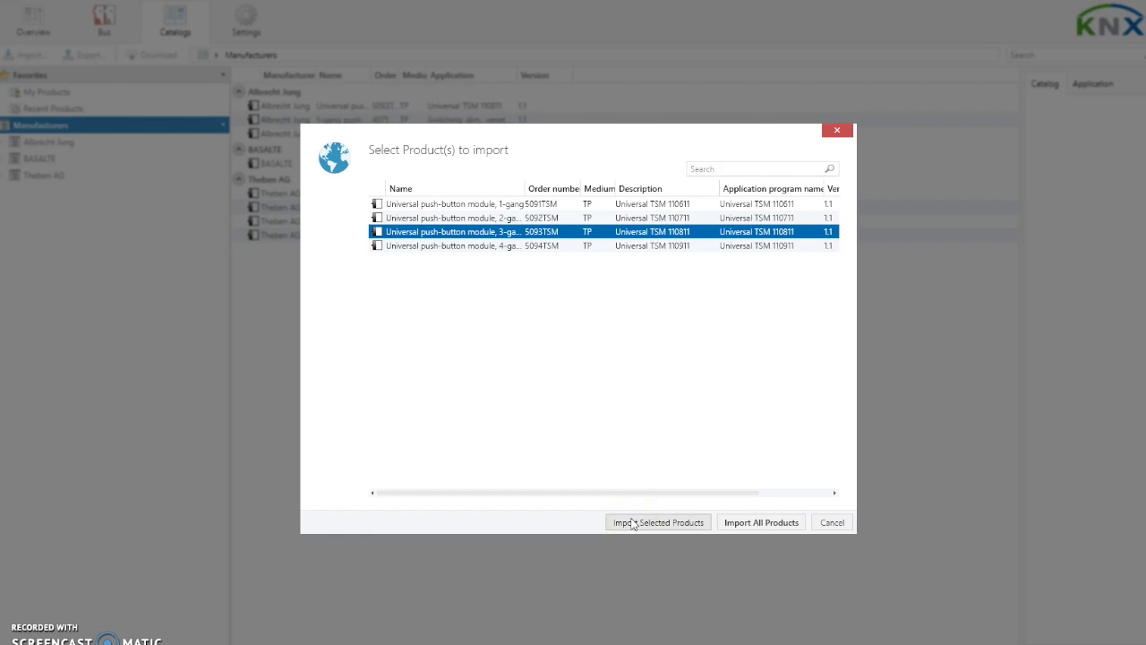
left_click(832, 522)
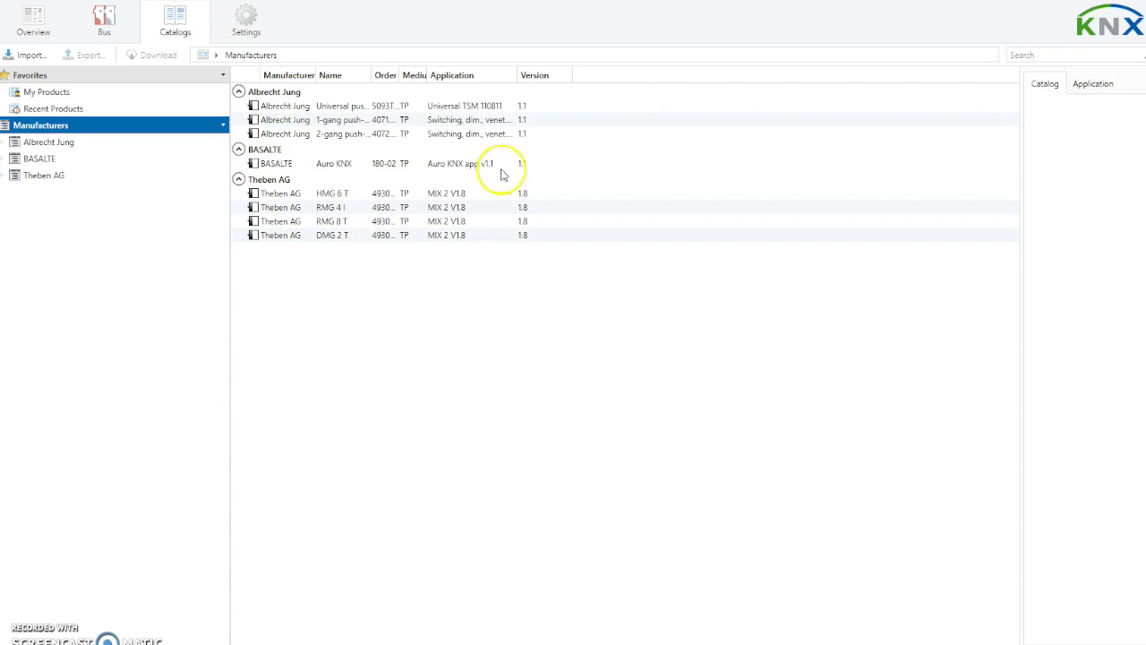
left_click(479, 189)
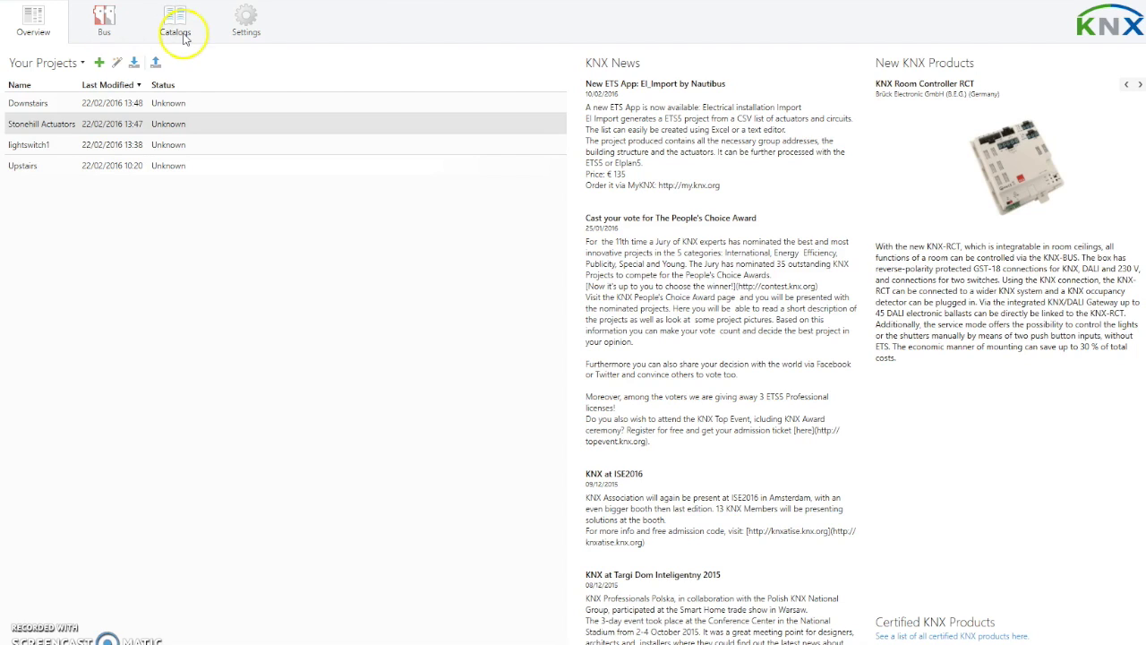
Open the Stonehill Actuators project and expand Actuators > House Actuators > Garage > Heating Actuators.
double_click(43, 133)
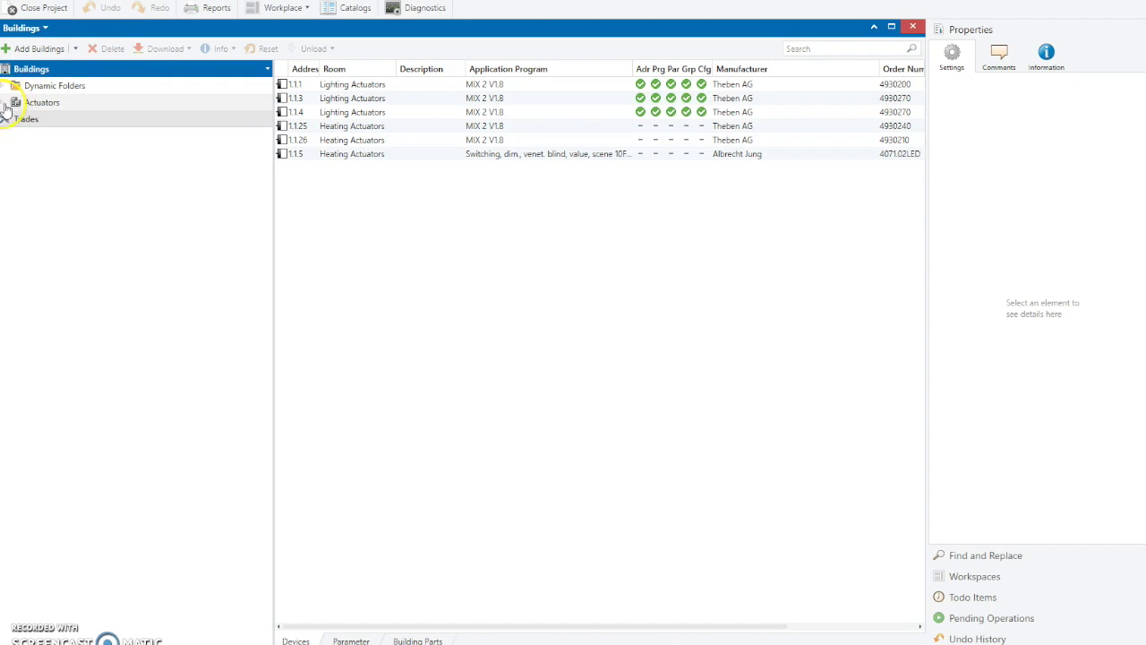
left_click(5, 104)
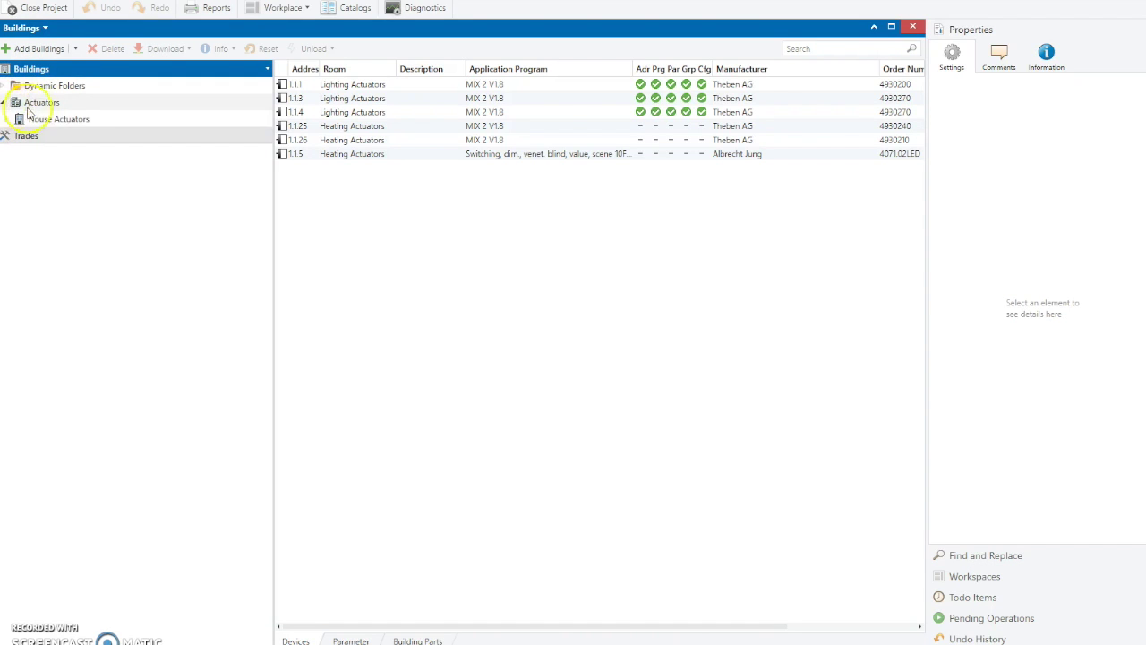
left_click(7, 120)
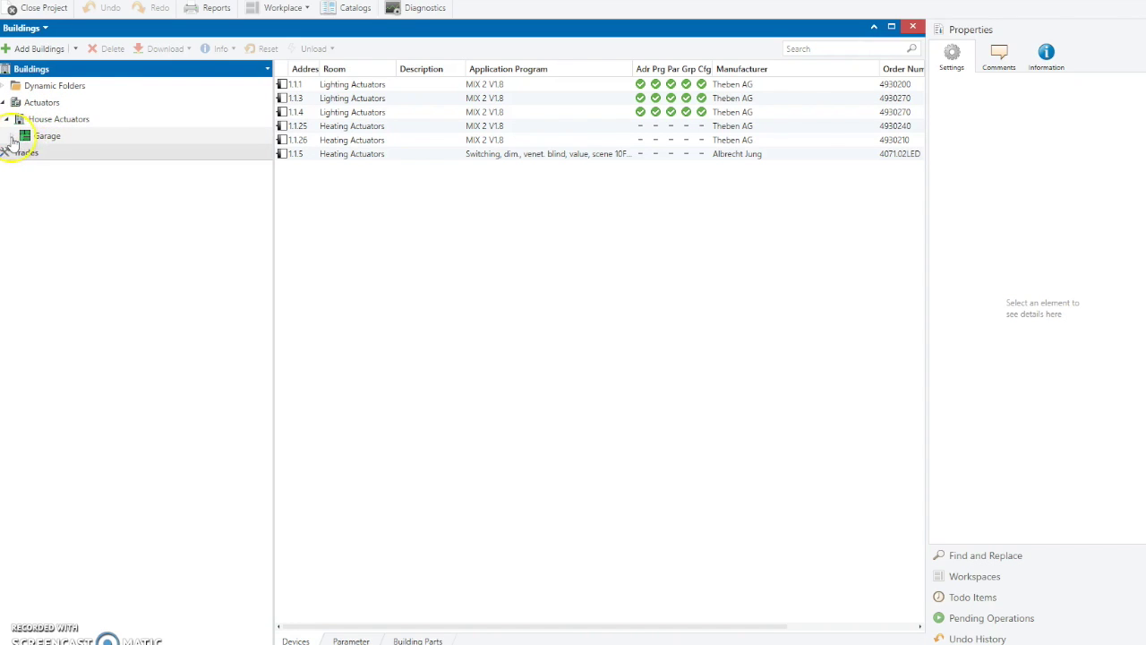
left_click(13, 137)
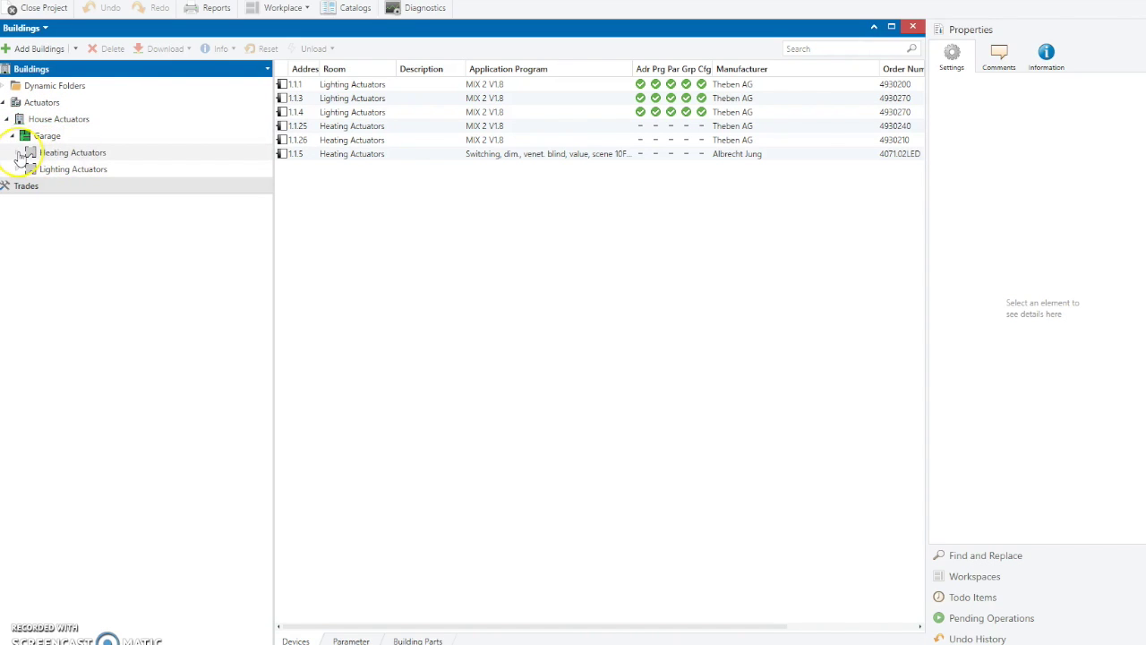
left_click(18, 153)
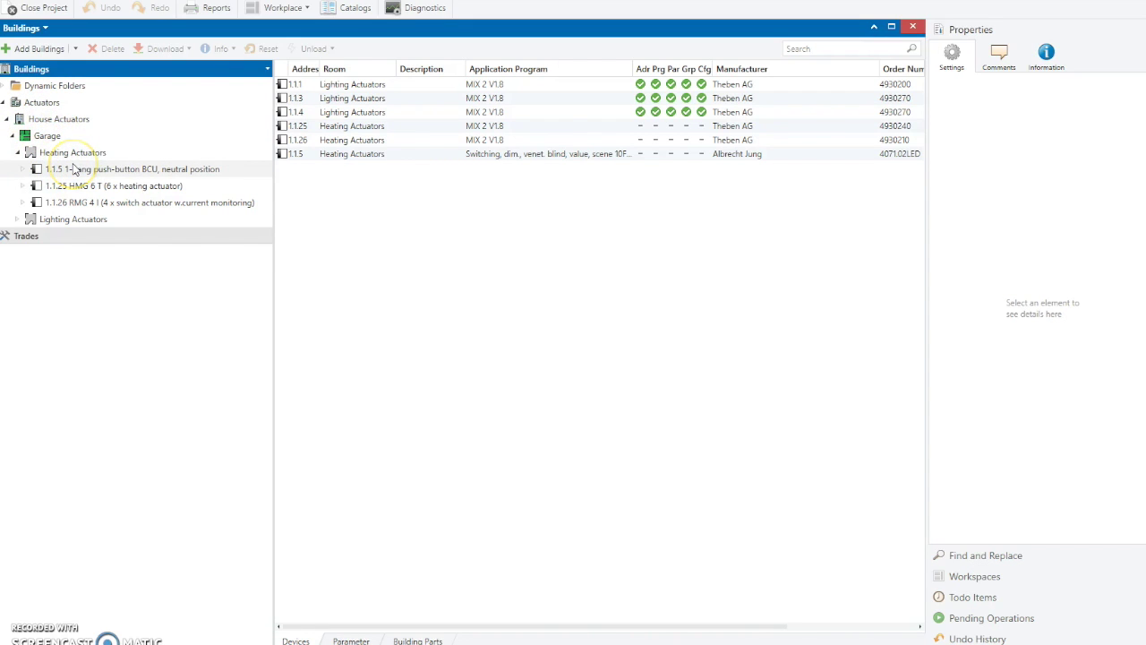
Select push-button 1.1.5, expand its Rocker 1 – Switching object and the HMG 6 T channels.
left_click(58, 174)
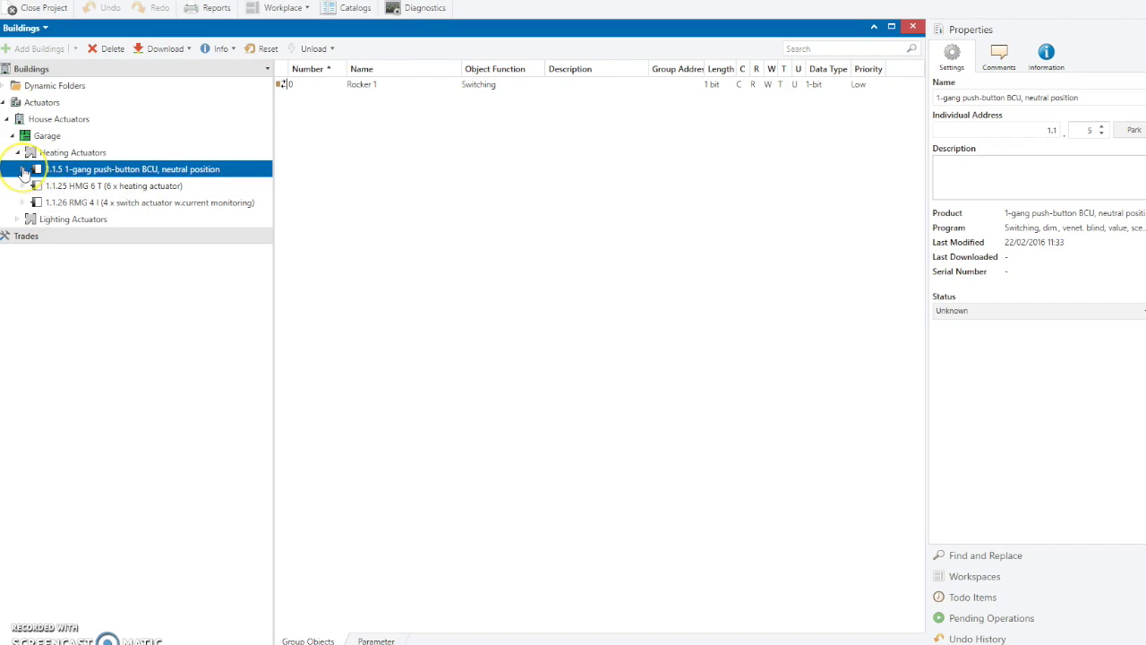
left_click(23, 169)
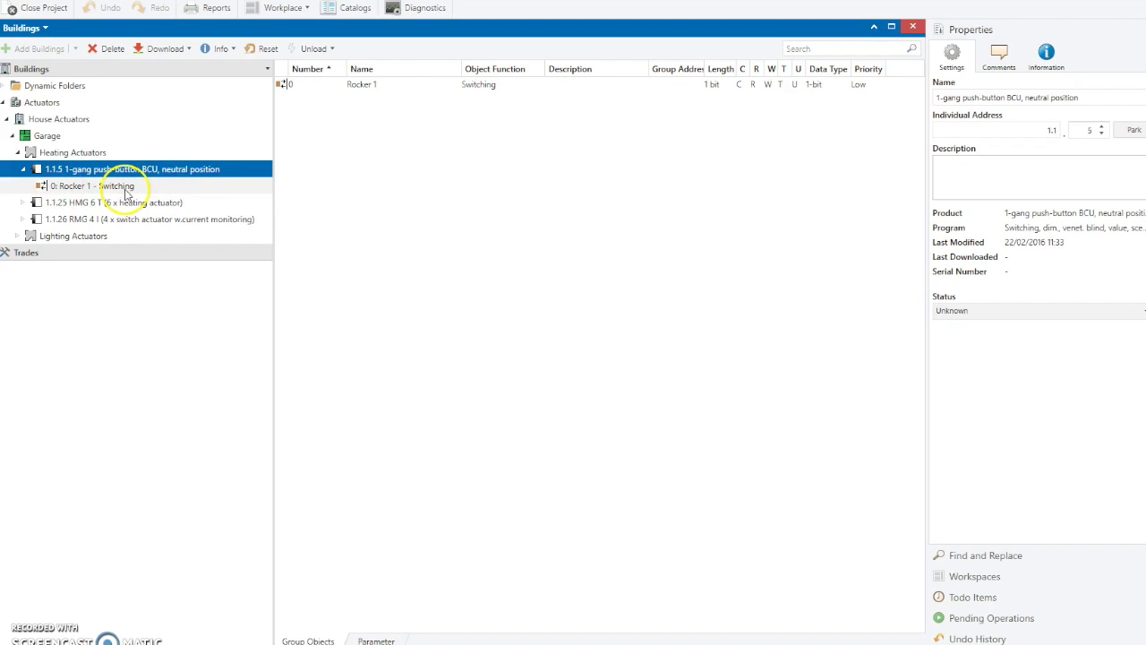
left_click(22, 202)
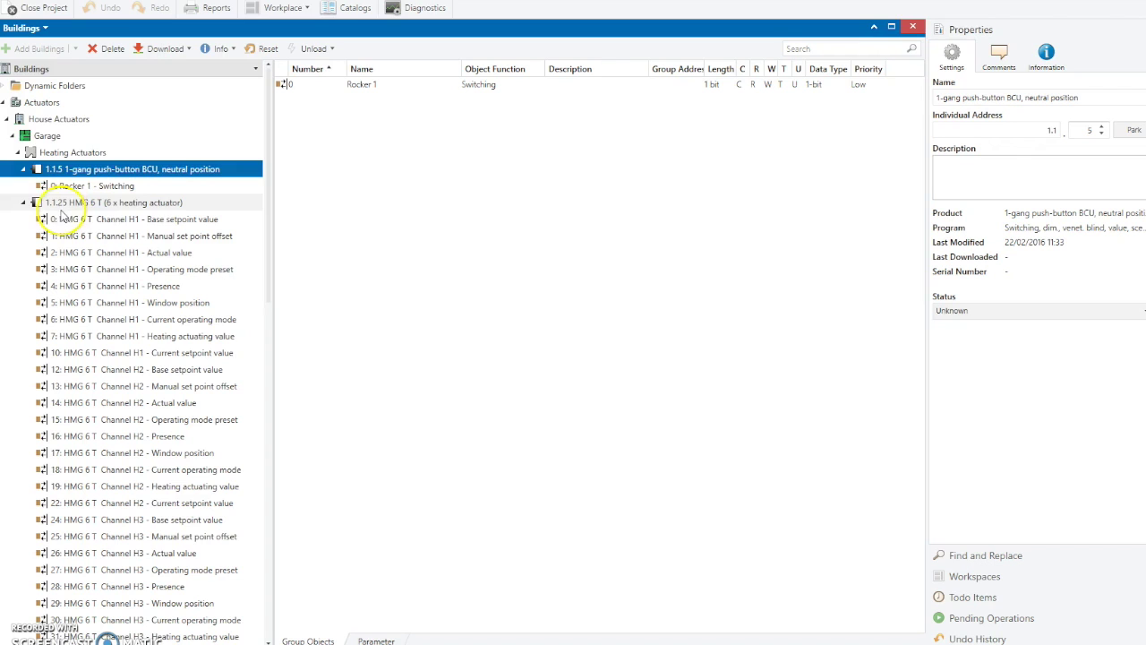
Browse the HMG 6 T channel objects, then collapse both the HMG 6 T and push-button 1.1.5.
scroll(59, 213, "down", 2)
scroll(72, 213, "up", 1)
scroll(86, 212, "down", 5)
scroll(88, 217, "down", 5)
scroll(114, 474, "down", 6)
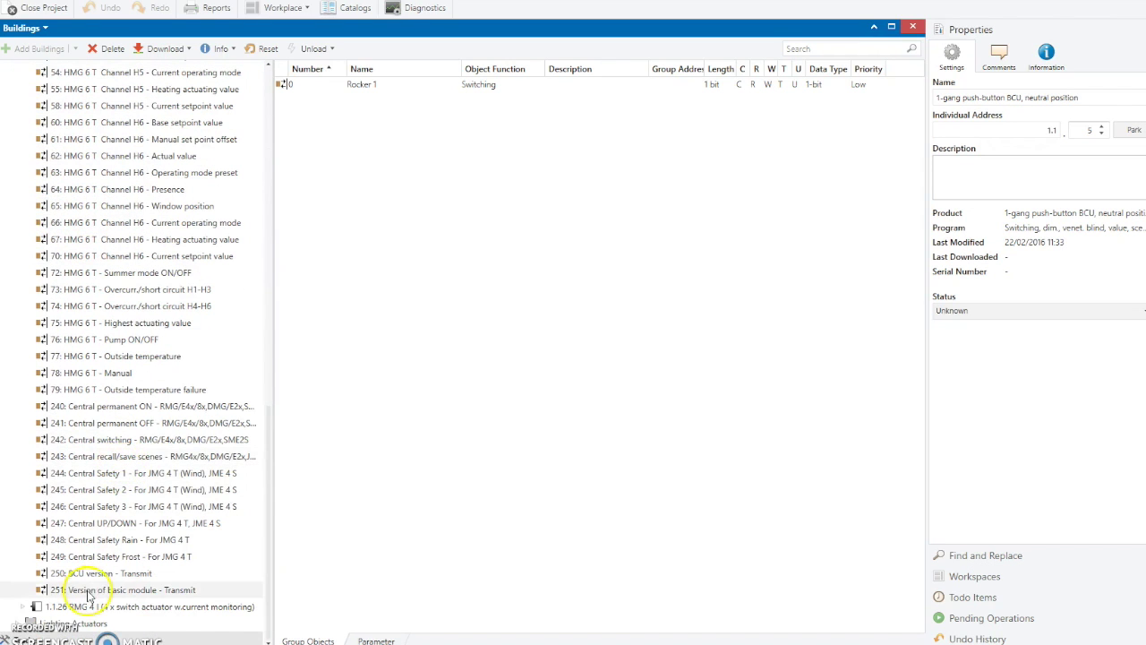
scroll(89, 556, "up", 5)
scroll(89, 502, "up", 6)
scroll(90, 476, "up", 6)
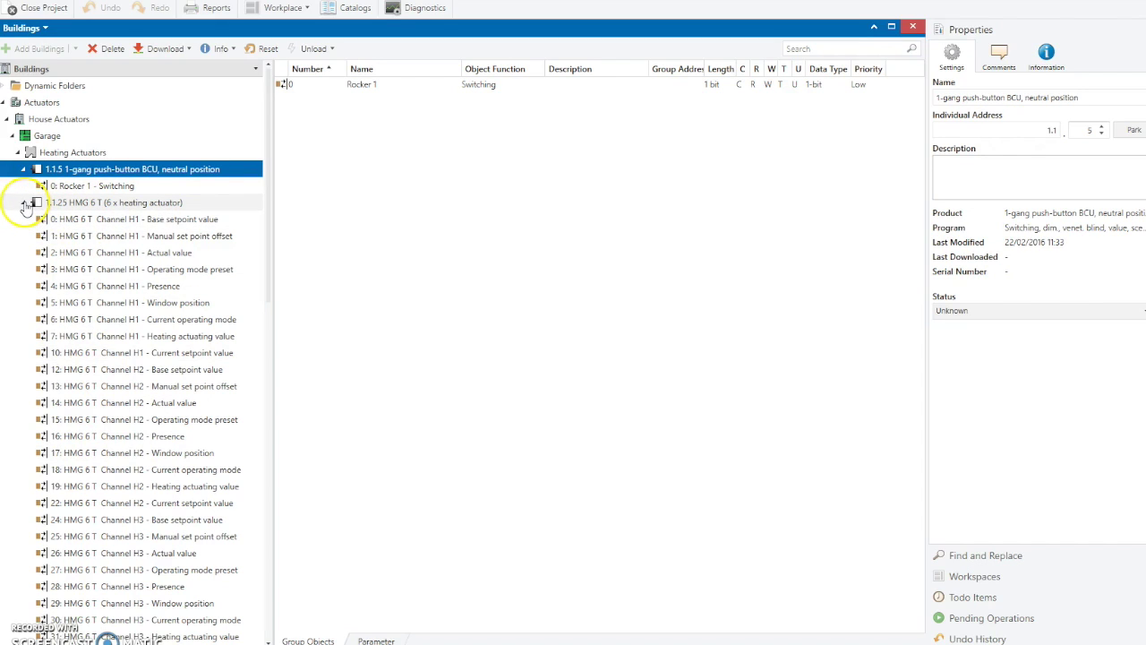
left_click(25, 204)
left_click(23, 169)
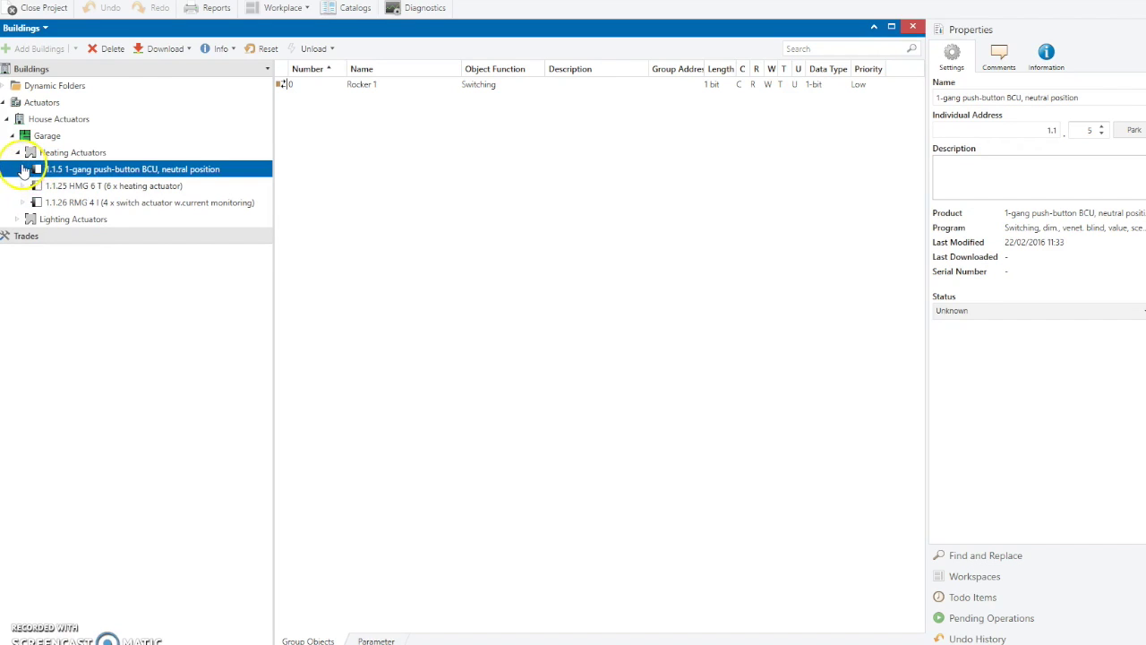
Add a Group Addresses panel below the Buildings view and enlarge the Buildings tree.
left_click(306, 9)
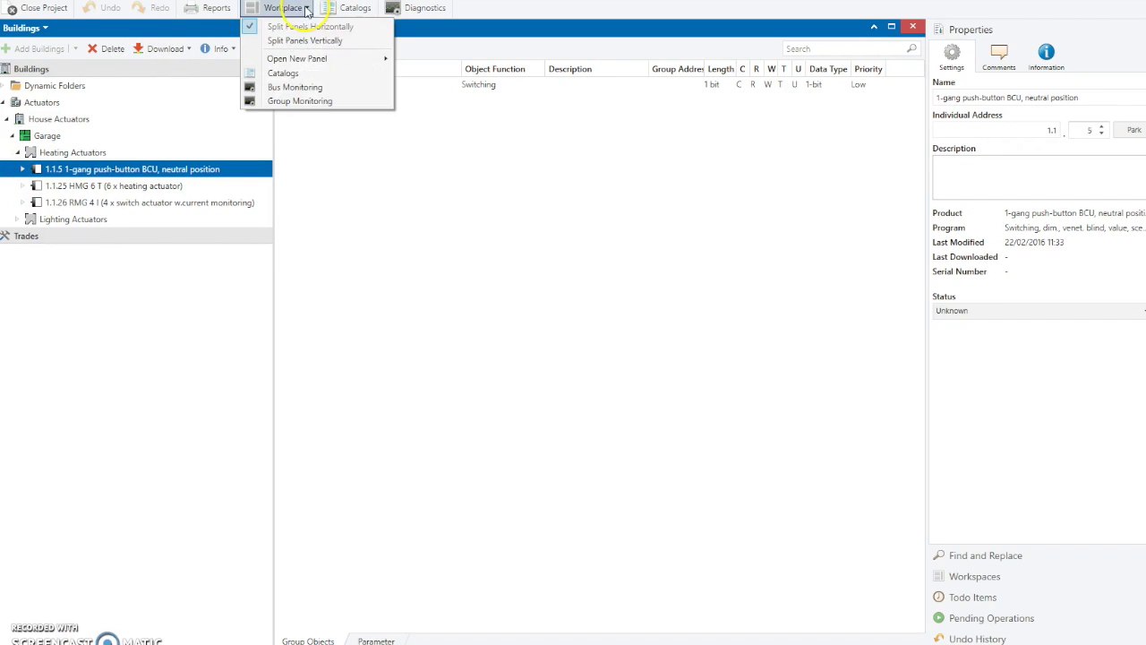
mouse_move(297, 59)
left_click(439, 73)
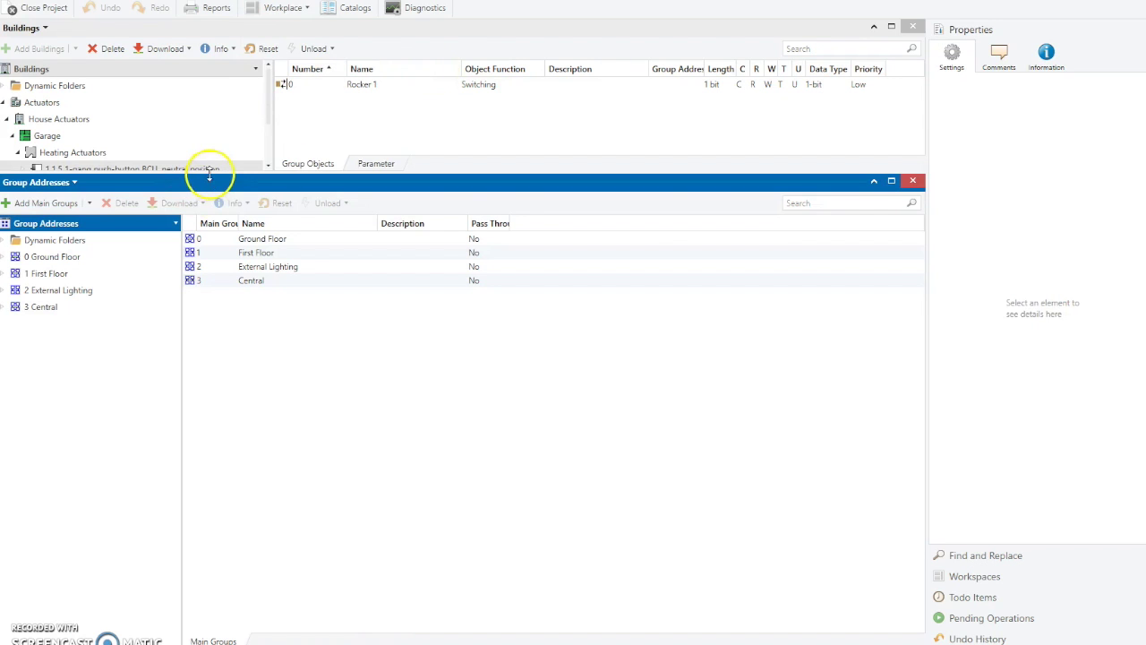
left_click_drag(209, 177, 215, 249)
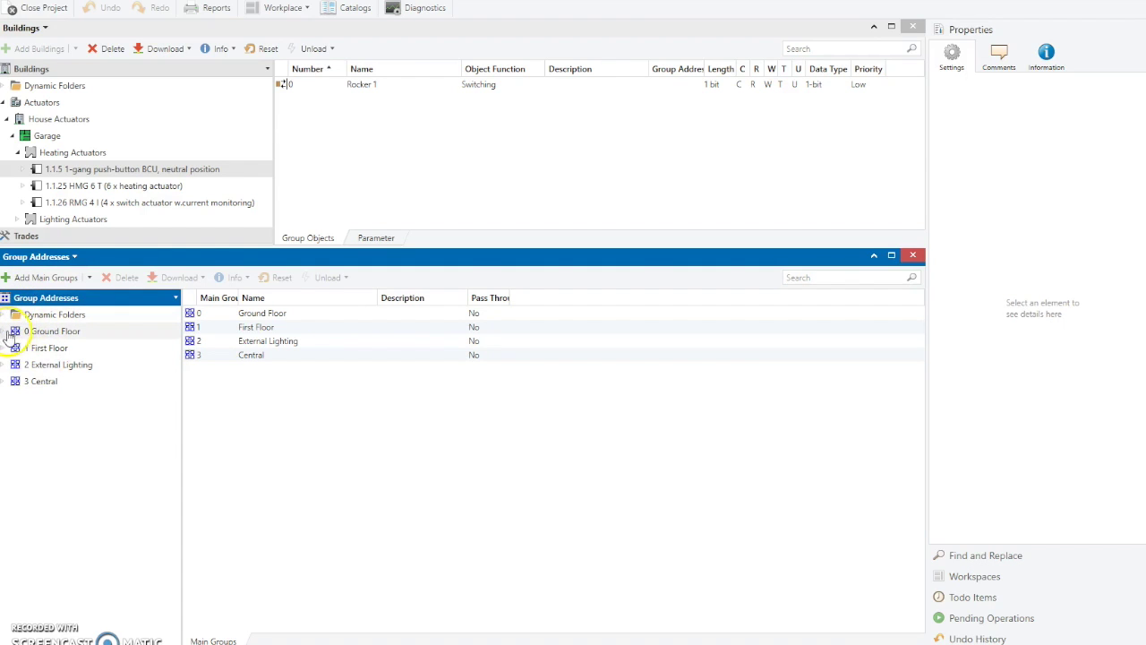
Expand 0 Ground Floor and 0/0 Lounge, then scroll through the Lounge group addresses.
left_click(6, 332)
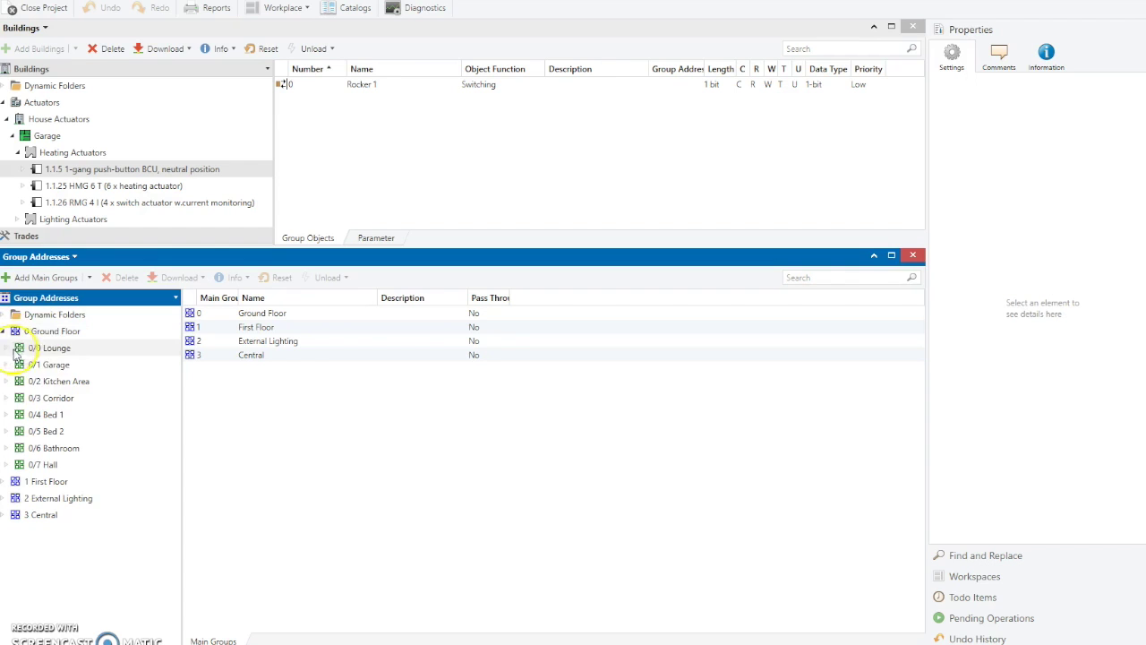
left_click(7, 349)
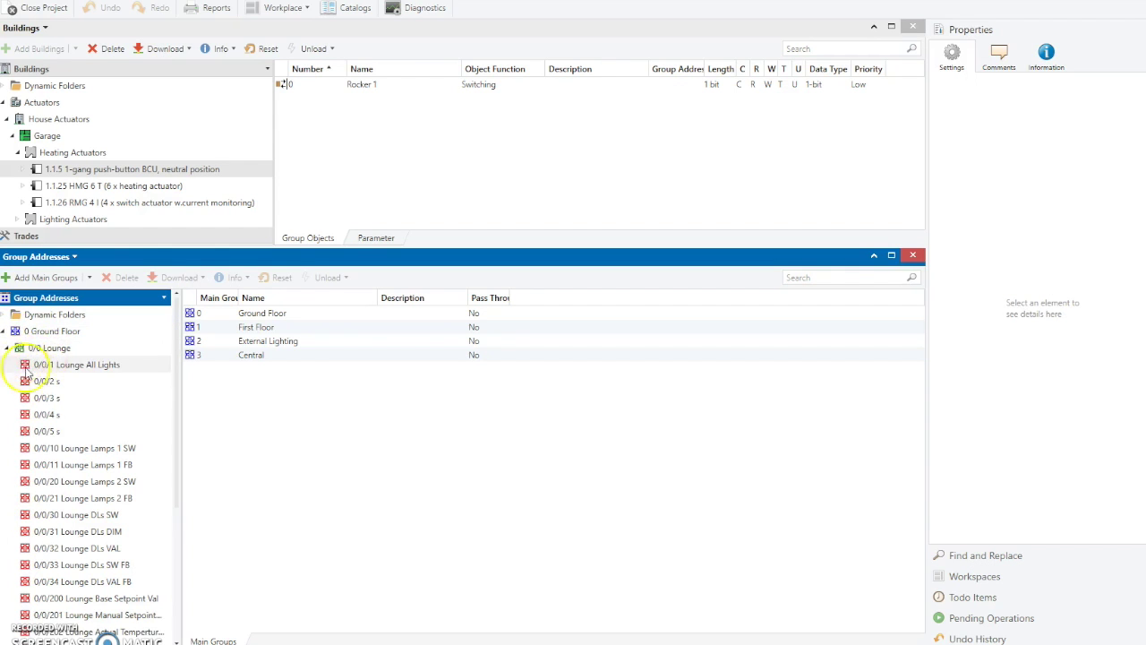
scroll(72, 461, "down", 2)
scroll(63, 474, "up", 2)
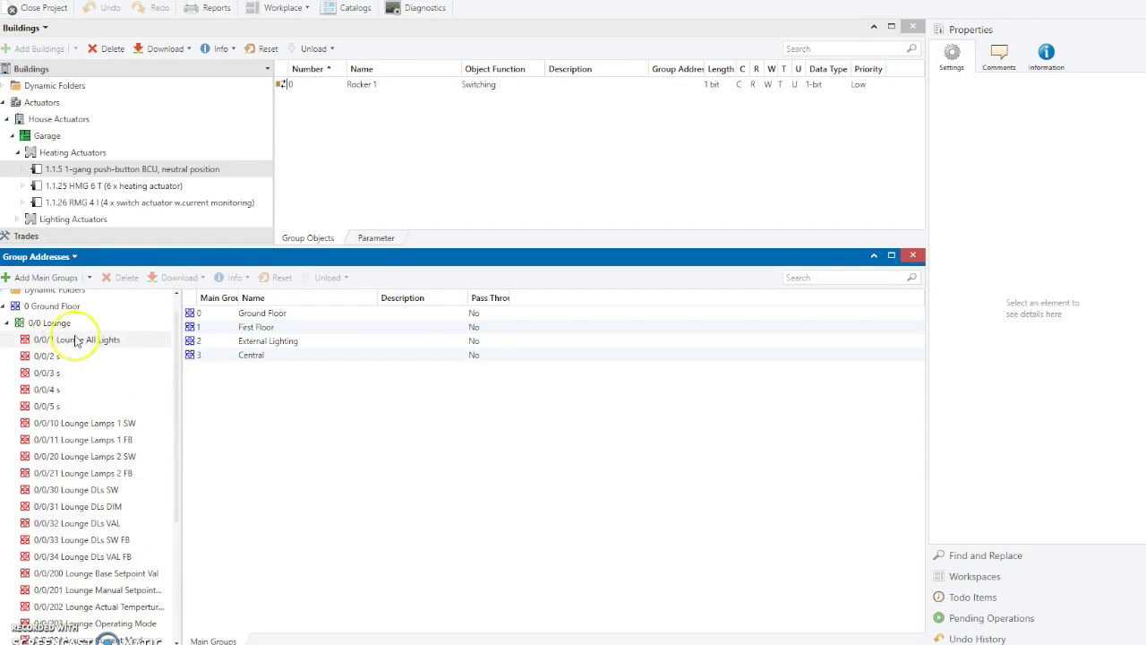
scroll(98, 394, "down", 5)
scroll(85, 448, "down", 4)
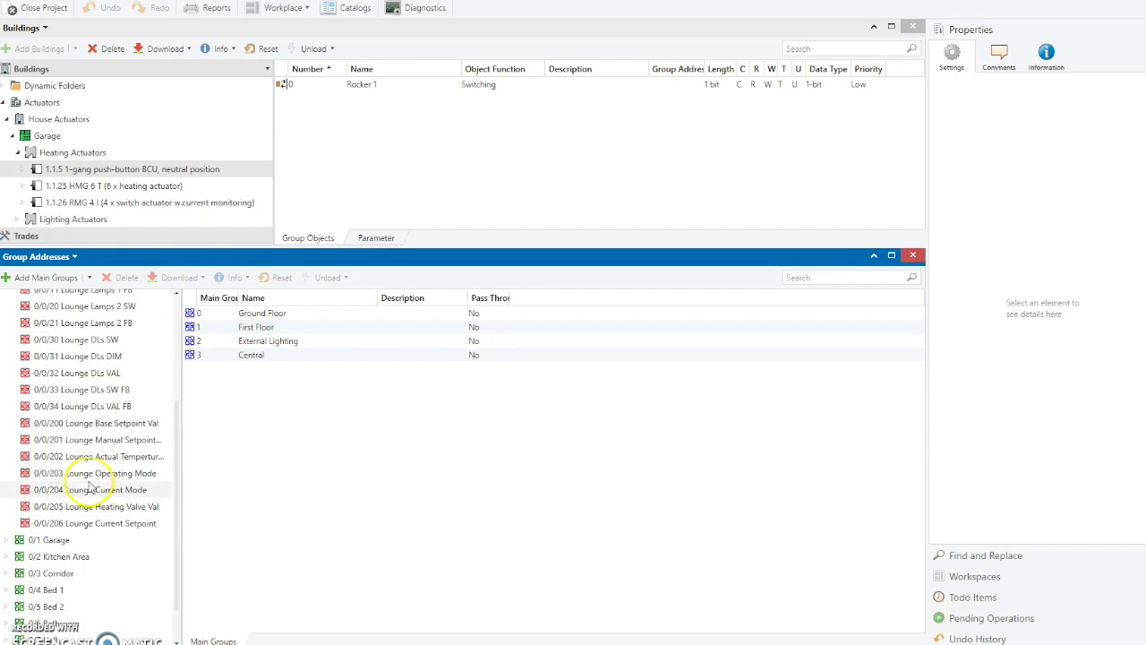
scroll(121, 439, "up", 6)
scroll(131, 421, "down", 2)
scroll(123, 491, "up", 3)
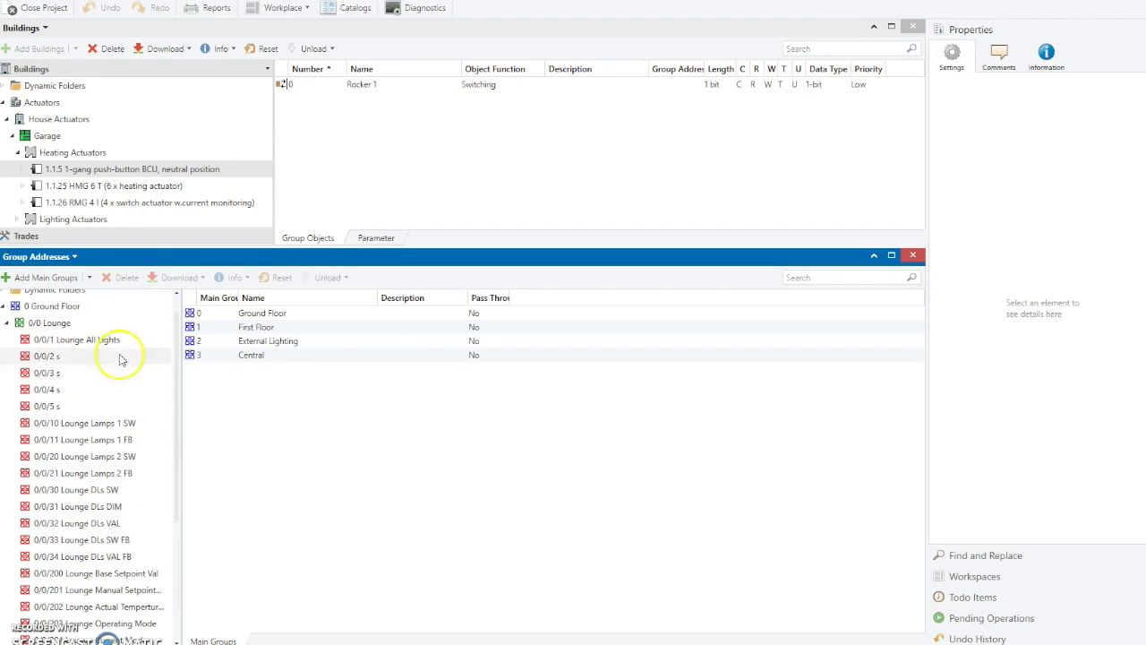
scroll(135, 578, "up", 2)
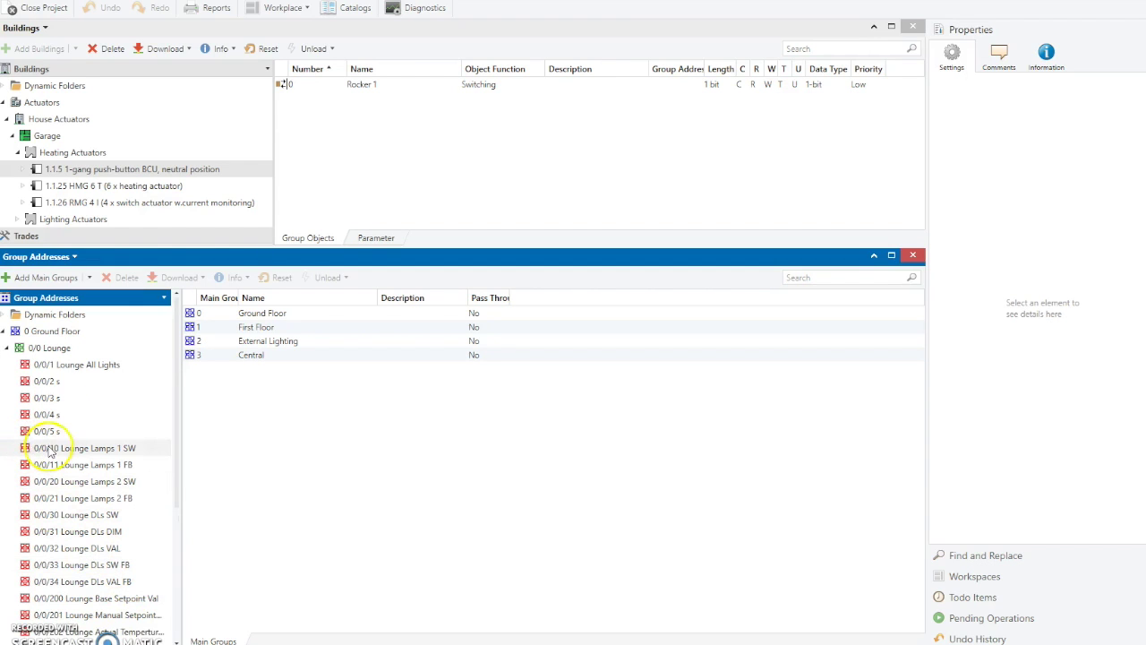
Inspect 0/0/1 Lounge All Lights' linked device objects and 1-bit data type, then collapse Lounge.
left_click(70, 367)
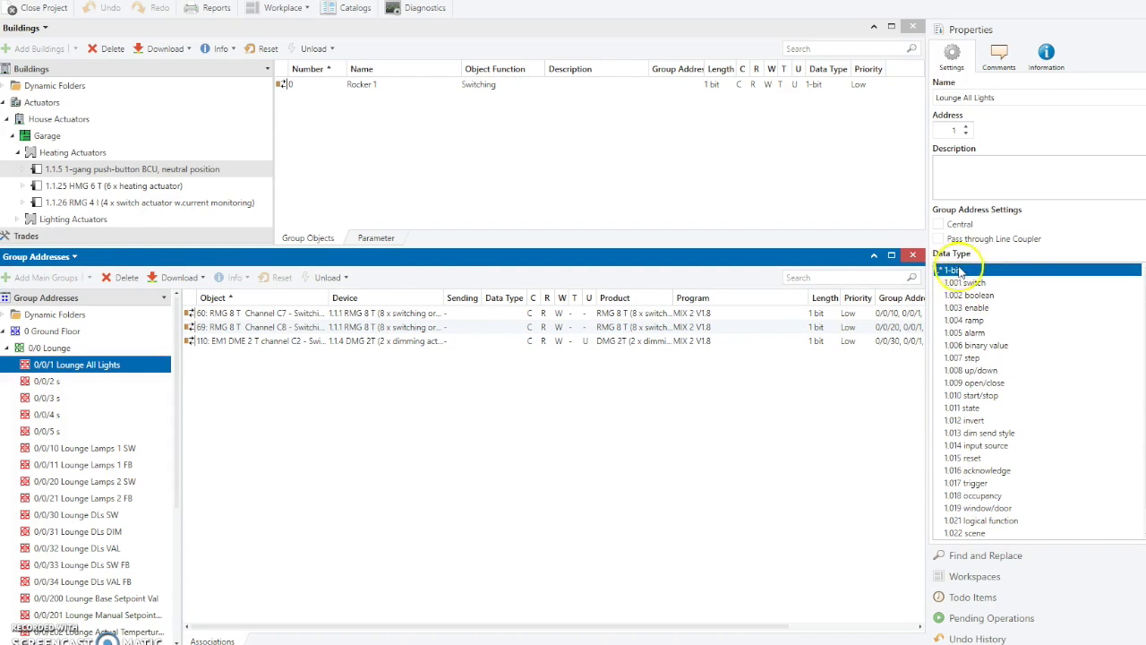
mouse_move(965, 282)
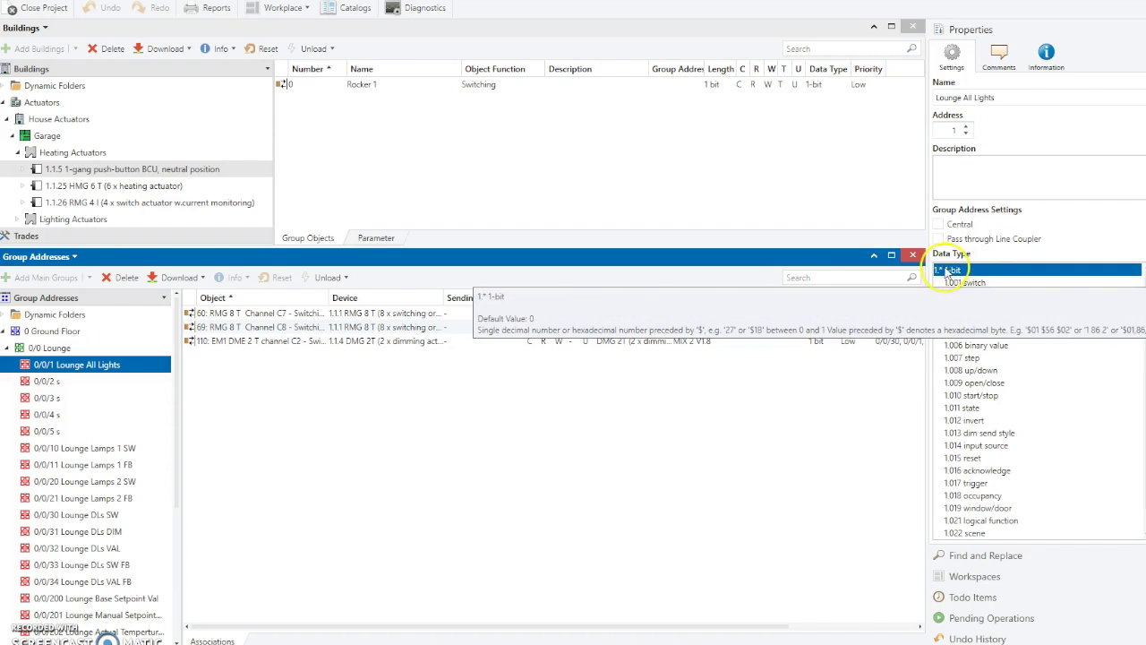
left_click(953, 272)
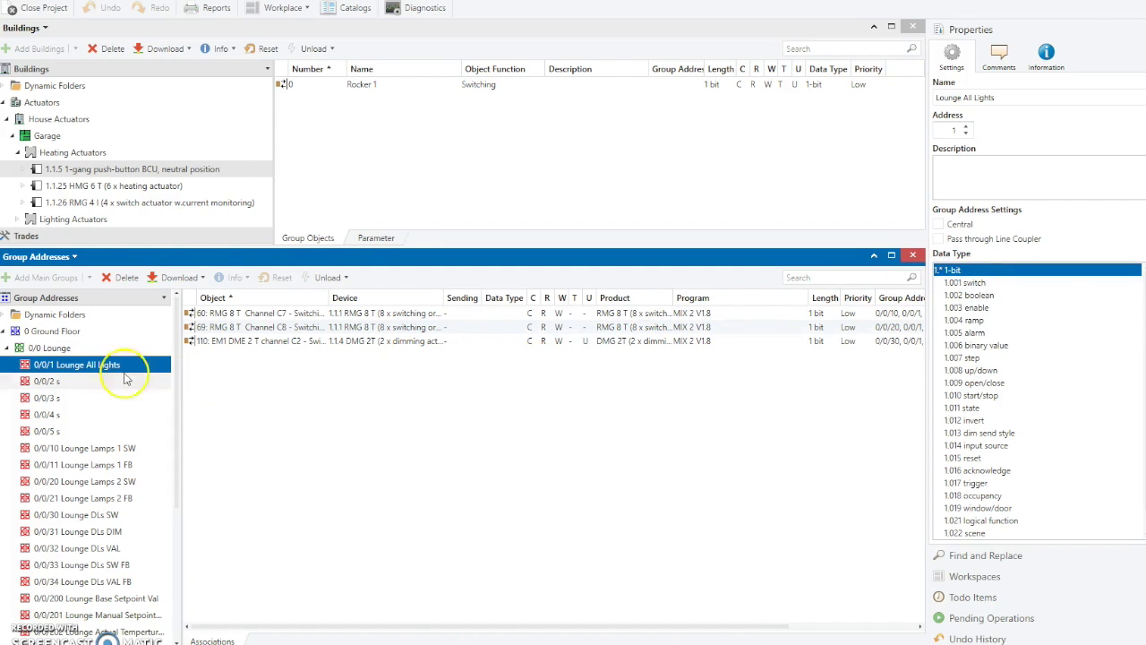
left_click(7, 348)
Check the Group Addresses root's Export/Import options, dismiss the menu, and select the root.
right_click(72, 303)
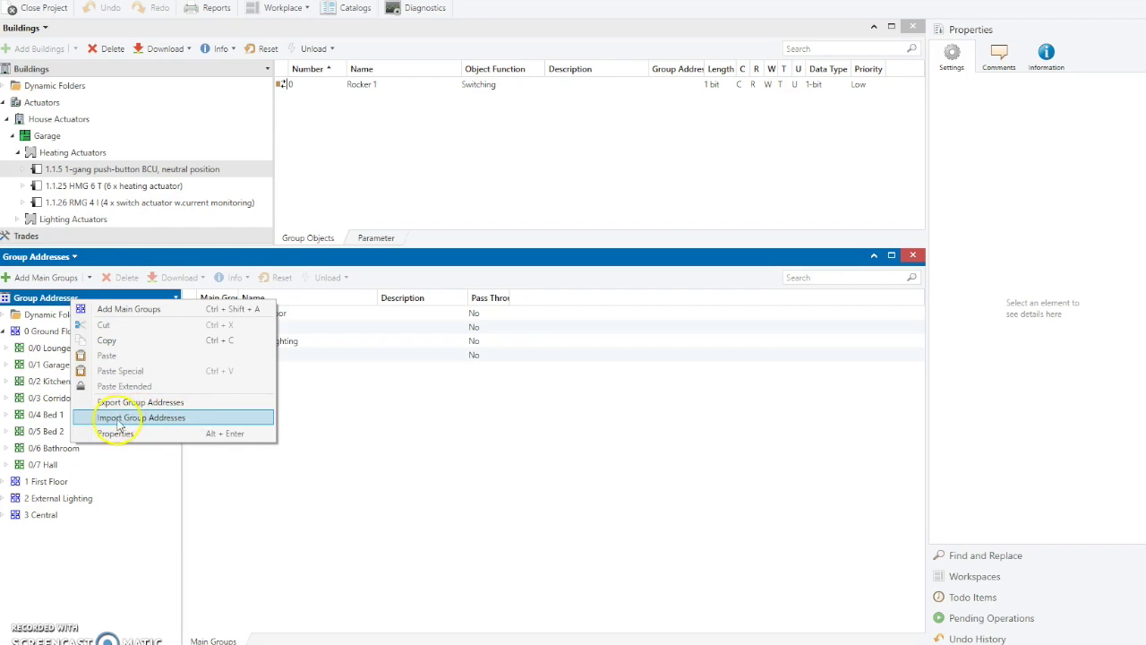
left_click(152, 557)
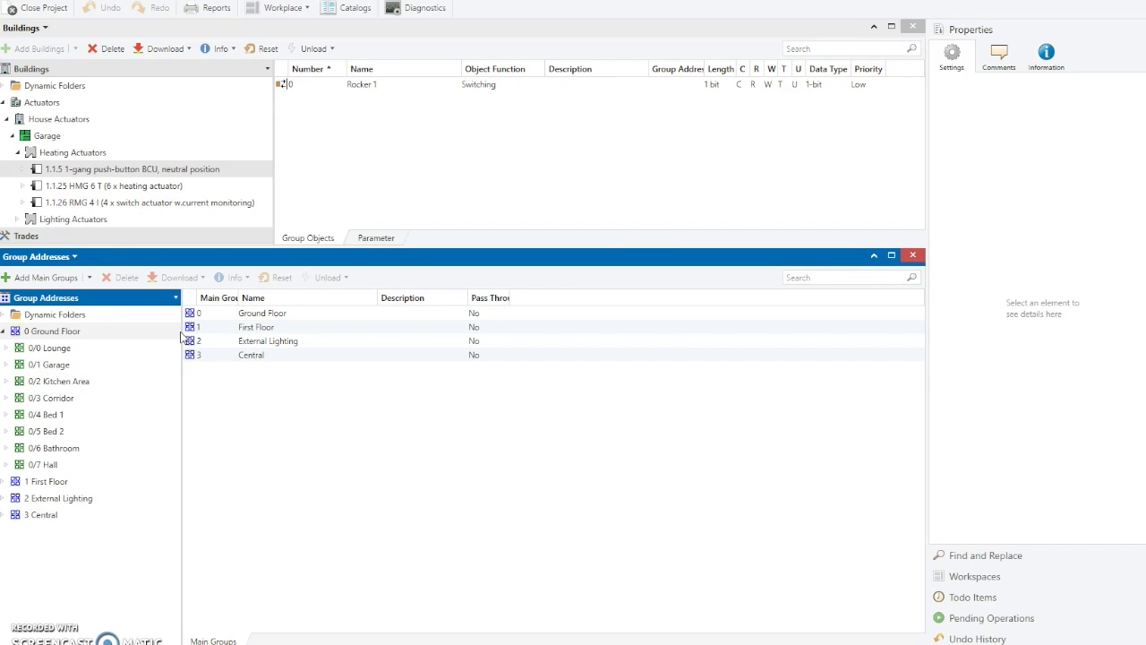
left_click(77, 298)
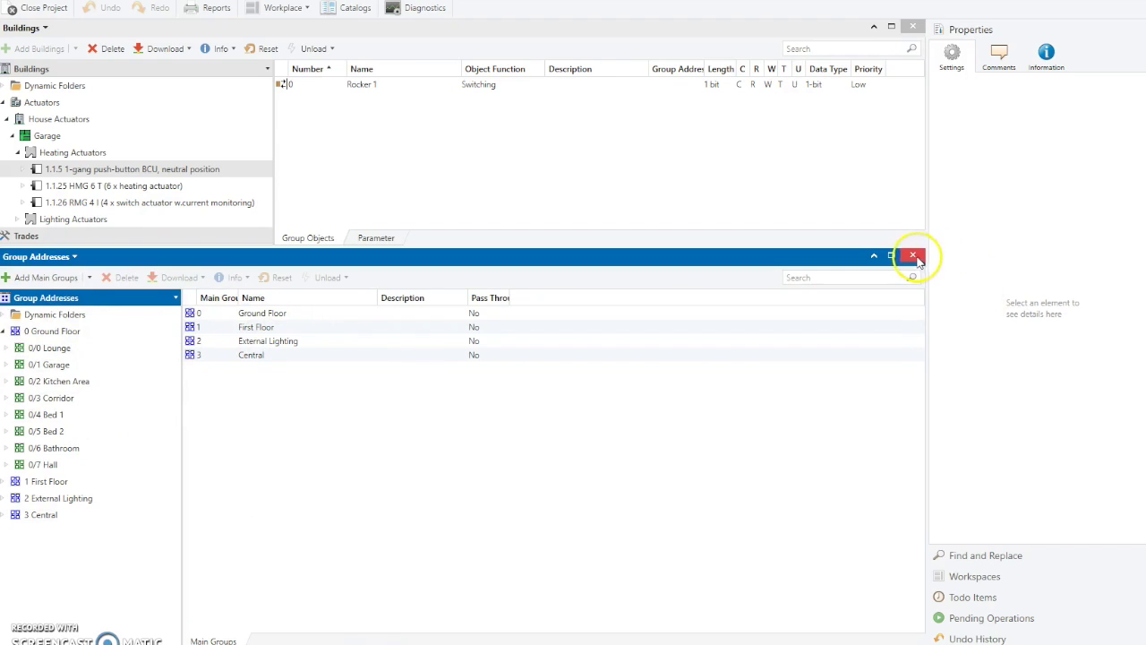
Close Group Addresses and open one Diagnostics panel with the Group Monitor, removing the duplicate.
left_click(912, 255)
left_click(283, 7)
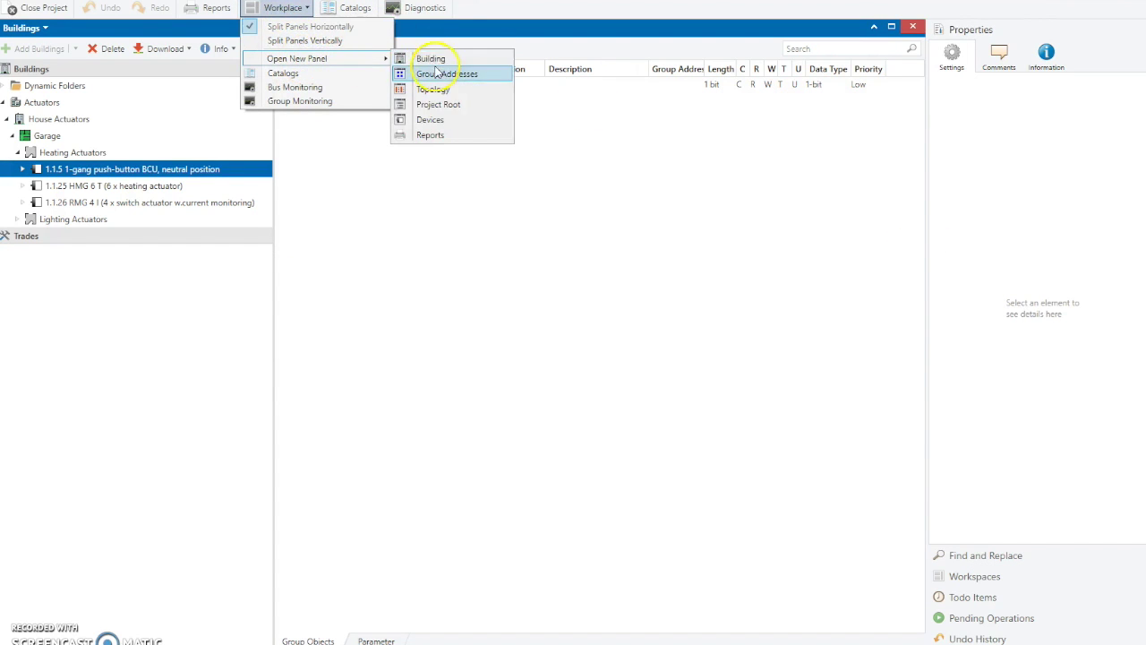
mouse_move(297, 58)
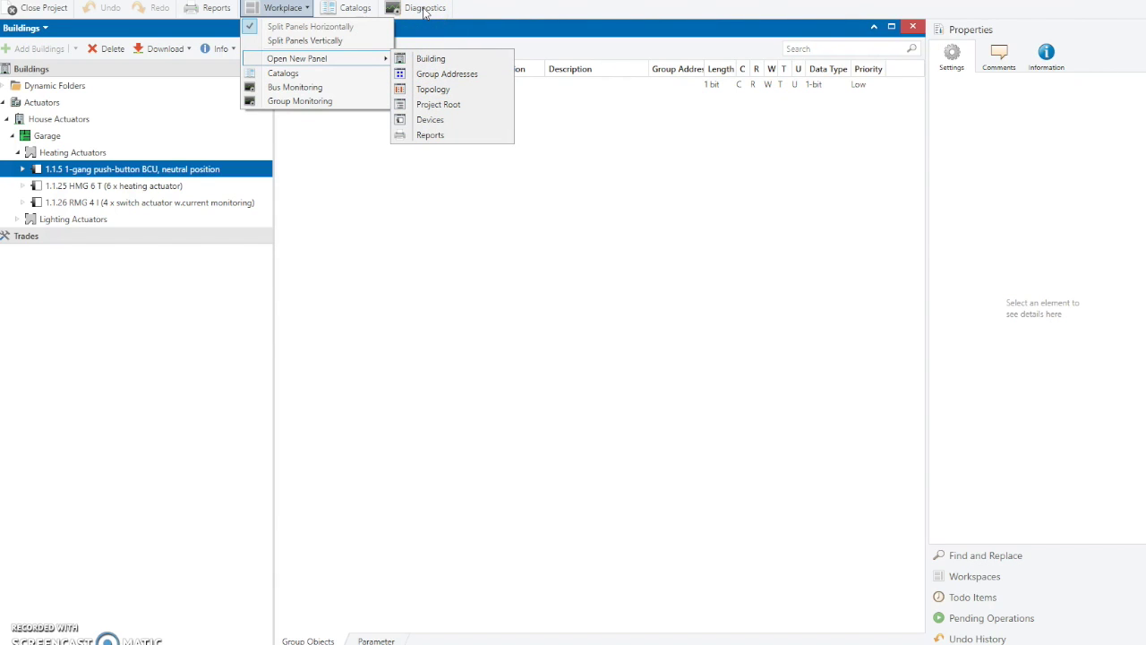
left_click(424, 10)
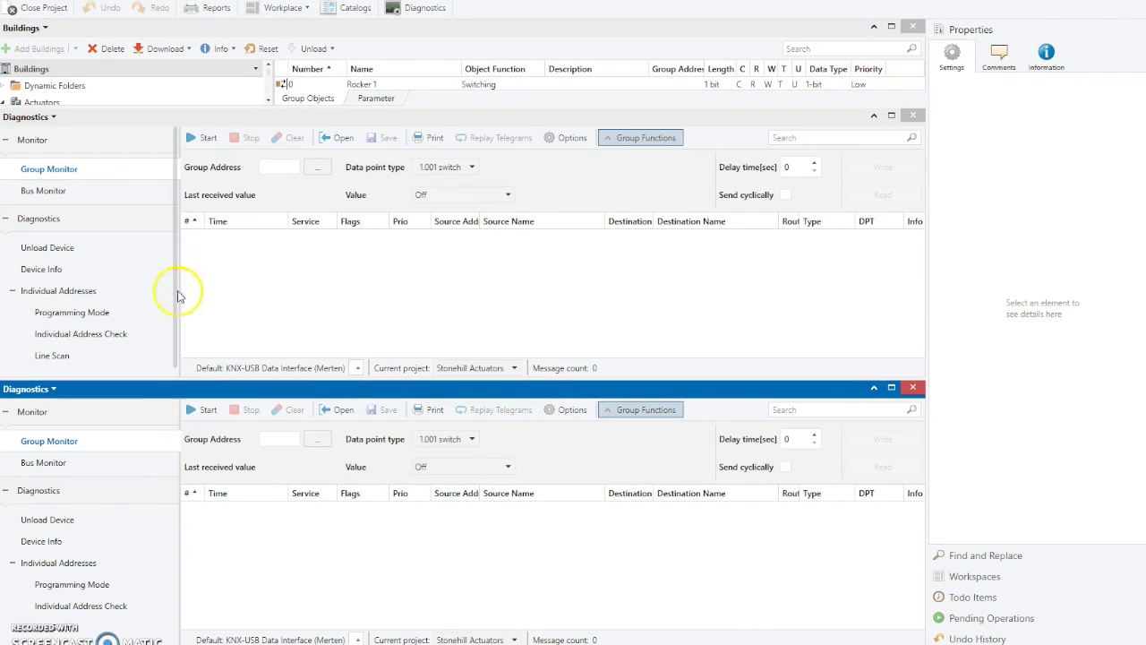
left_click(912, 387)
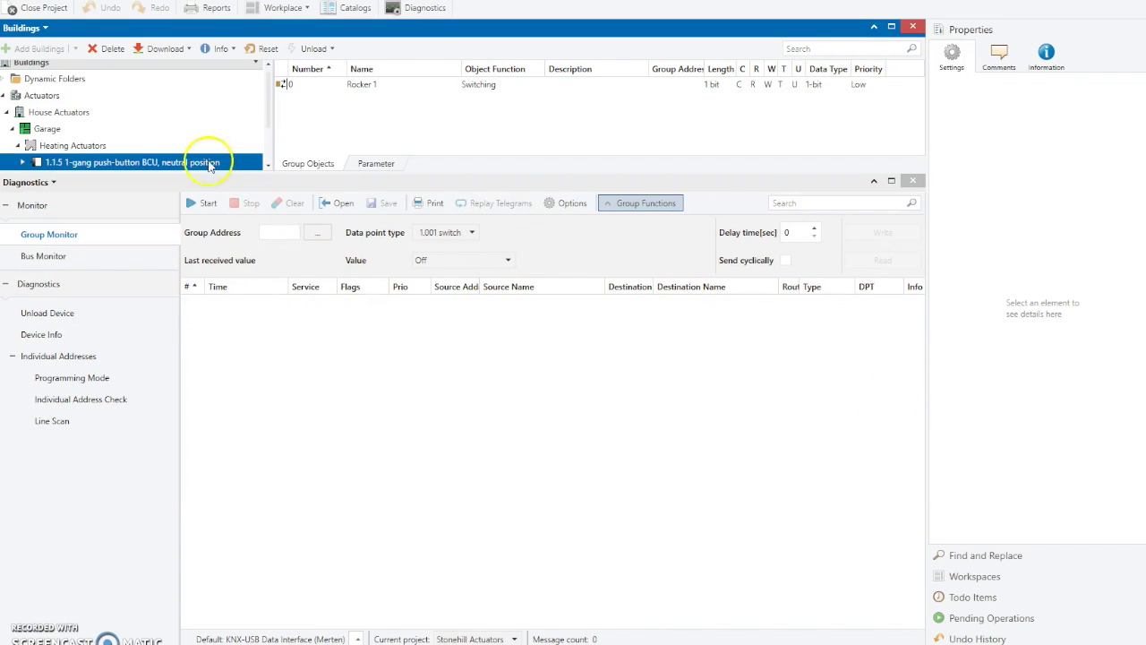